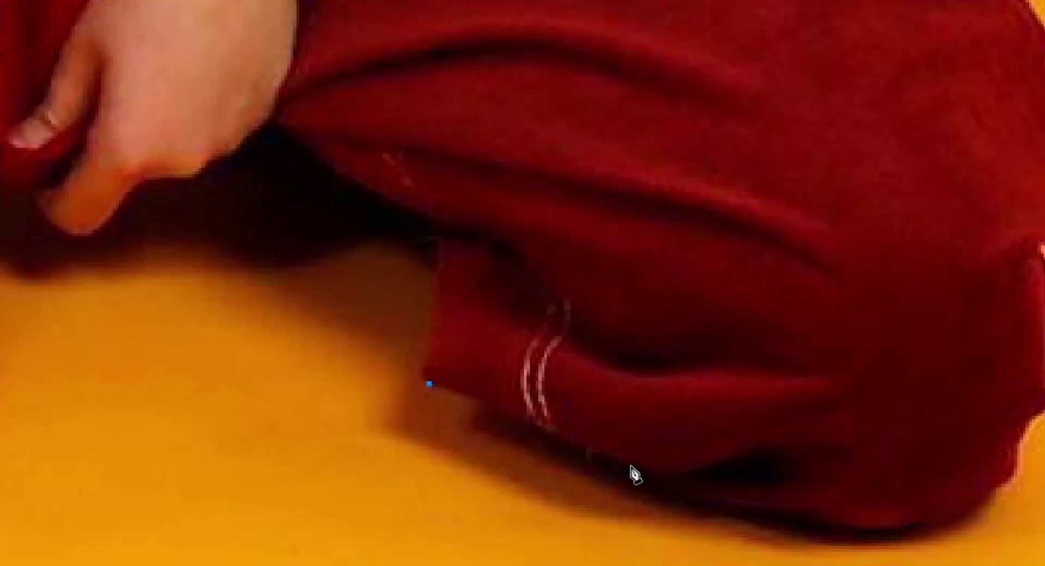
# Place Pen anchors along the trouser edge to start the subject's outline
pyautogui.click(491, 403)
pyautogui.click(640, 468)
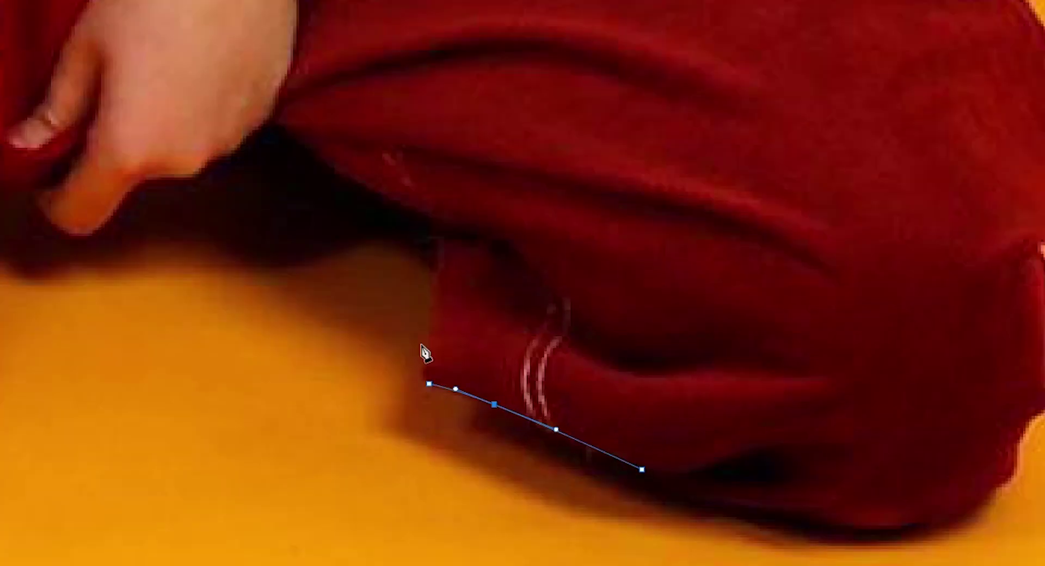
pyautogui.click(689, 497)
pyautogui.click(978, 507)
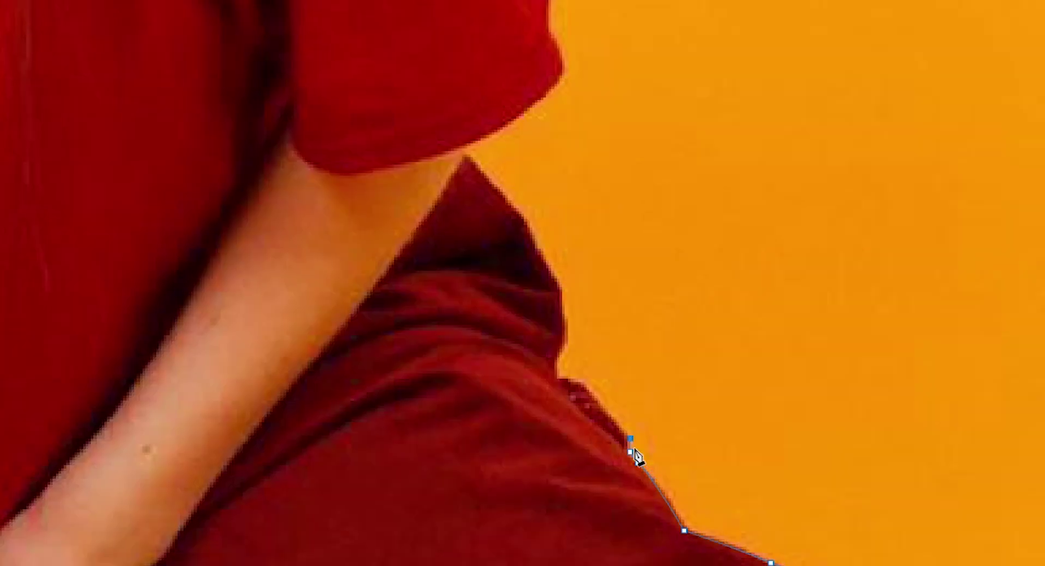
pyautogui.click(639, 507)
pyautogui.click(609, 499)
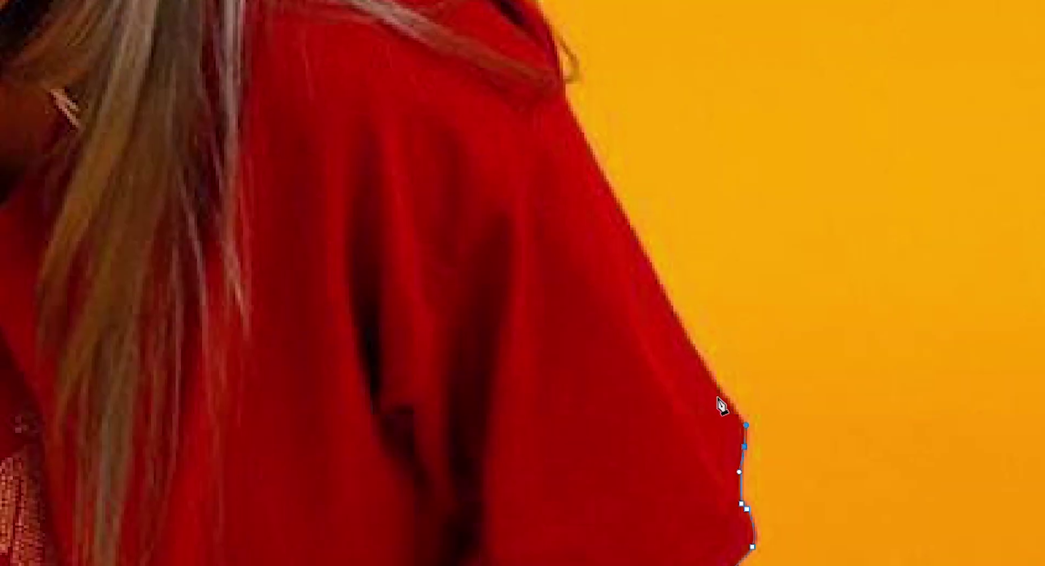
# Continue the path up the shoulder and head, around the hair bun and stray strand
pyautogui.moveTo(710, 261); pyautogui.dragTo(638, 473)
pyautogui.click(530, 288)
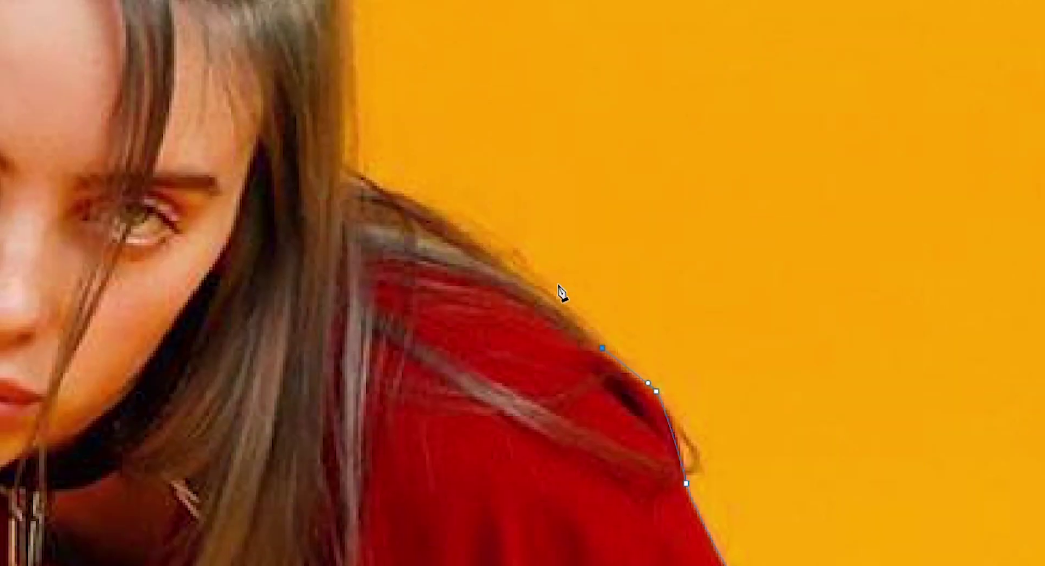
pyautogui.moveTo(567, 335); pyautogui.dragTo(506, 306)
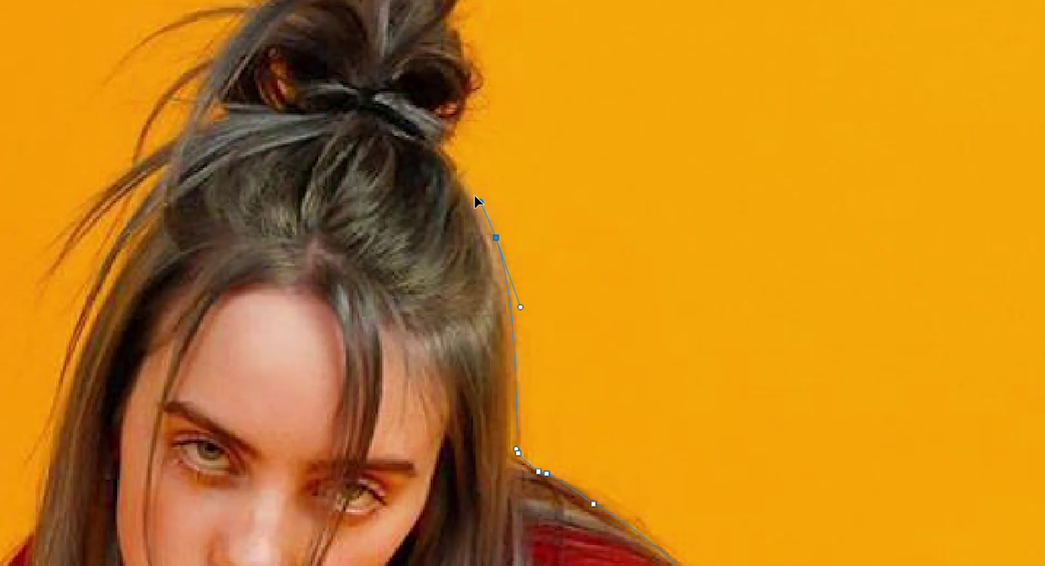
pyautogui.click(493, 263)
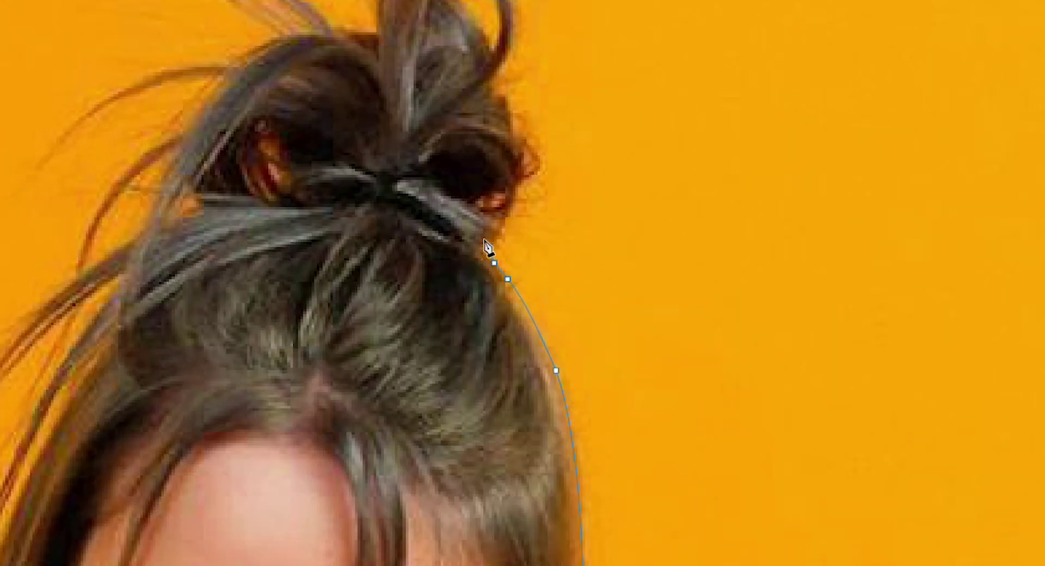
pyautogui.scroll(-3, 534, 139)
pyautogui.click(497, 105)
pyautogui.click(51, 131)
pyautogui.click(112, 326)
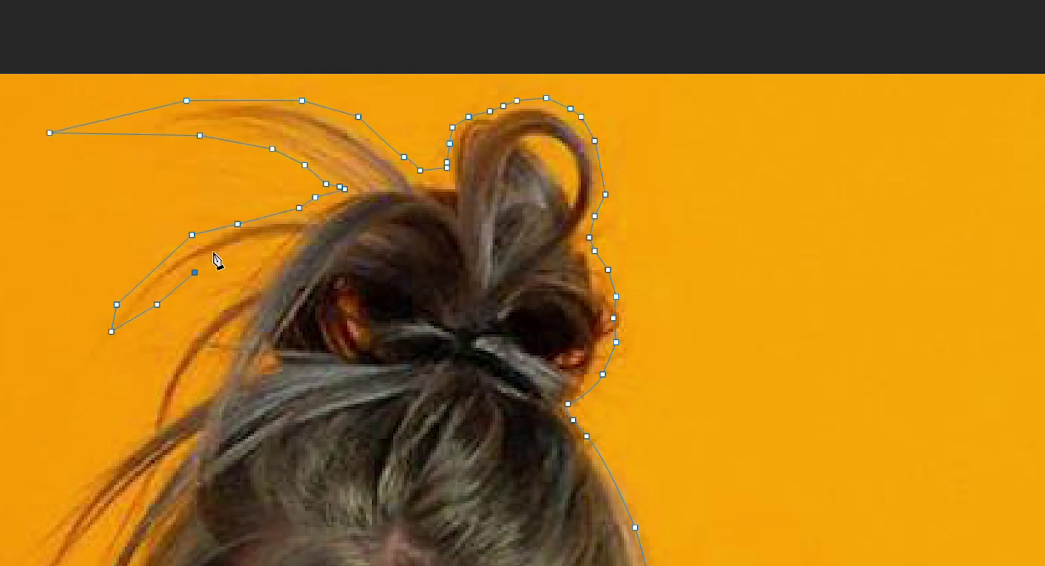
pyautogui.moveTo(217, 263); pyautogui.dragTo(463, 133)
# Extend the path down the other shoulder past the hanging hair, curving along its edge
pyautogui.scroll(-2, 345, 368)
pyautogui.scroll(2, 527, 179)
pyautogui.scroll(2, 628, 126)
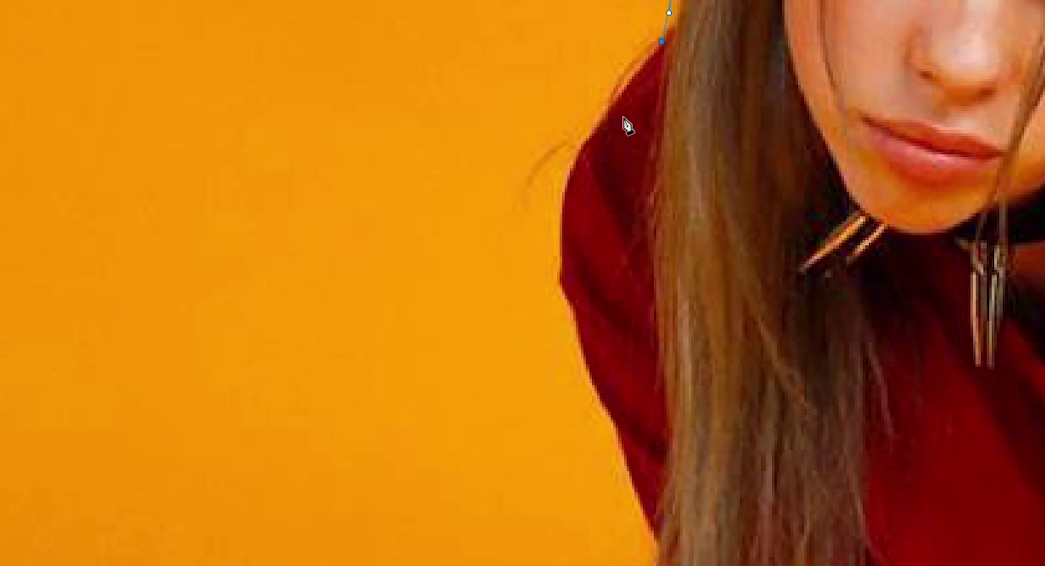
pyautogui.scroll(-5, 561, 291)
pyautogui.click(581, 132)
pyautogui.scroll(-4, 623, 259)
pyautogui.click(517, 130)
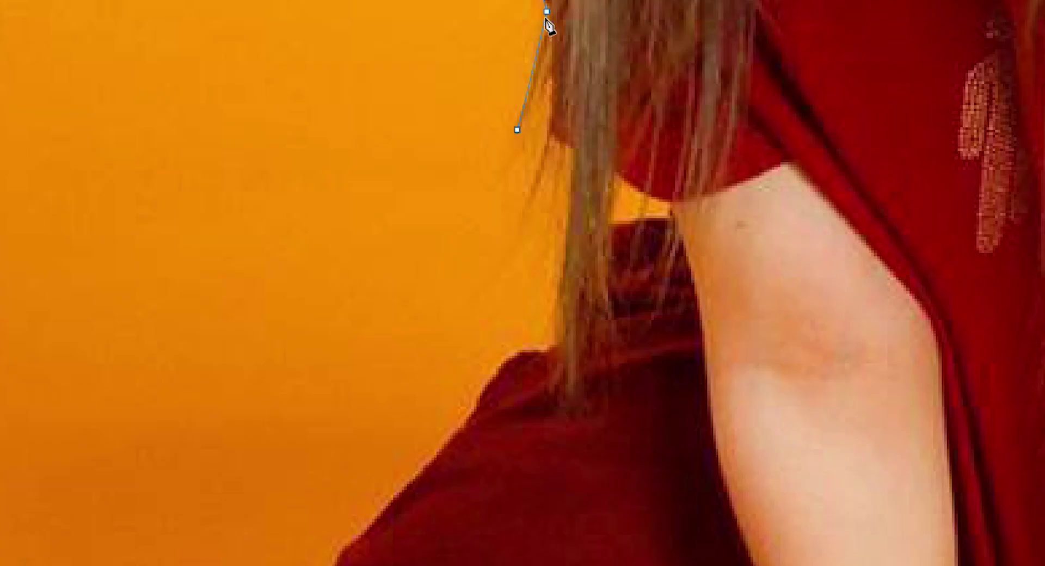
pyautogui.moveTo(550, 134); pyautogui.dragTo(572, 147)
pyautogui.moveTo(575, 353); pyautogui.dragTo(611, 250)
pyautogui.click(477, 364)
# Curve the path down the sleeve and close it up the forearm edge
pyautogui.scroll(-3, 476, 363)
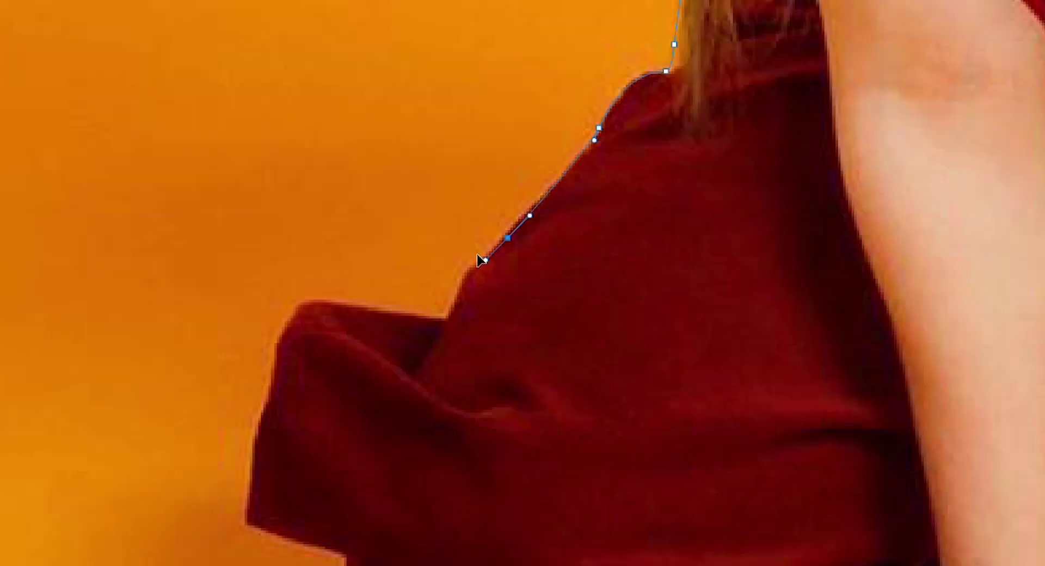
pyautogui.scroll(-2, 544, 273)
pyautogui.moveTo(558, 196); pyautogui.dragTo(538, 193)
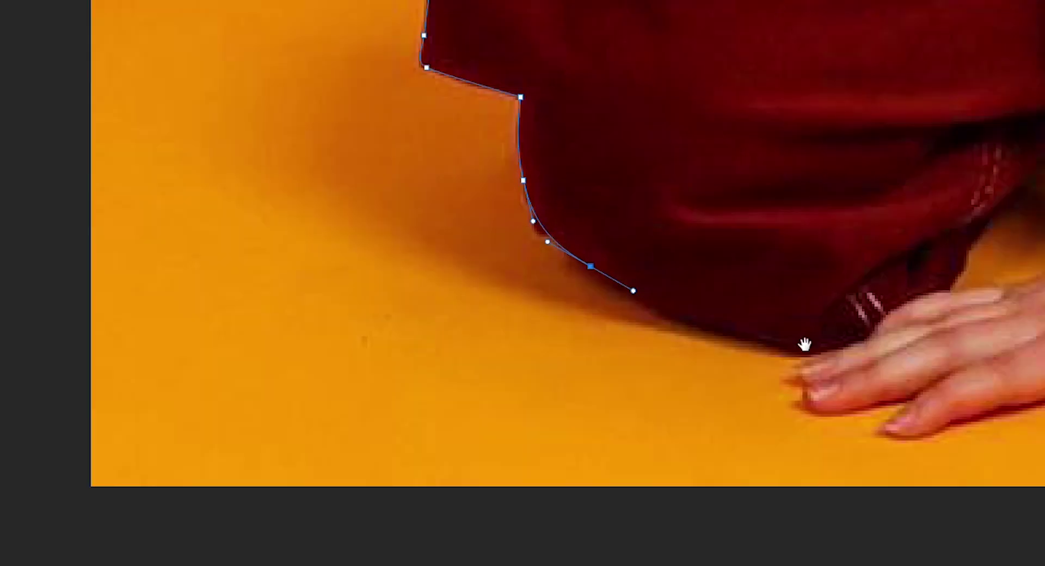
pyautogui.scroll(5, 376, 451)
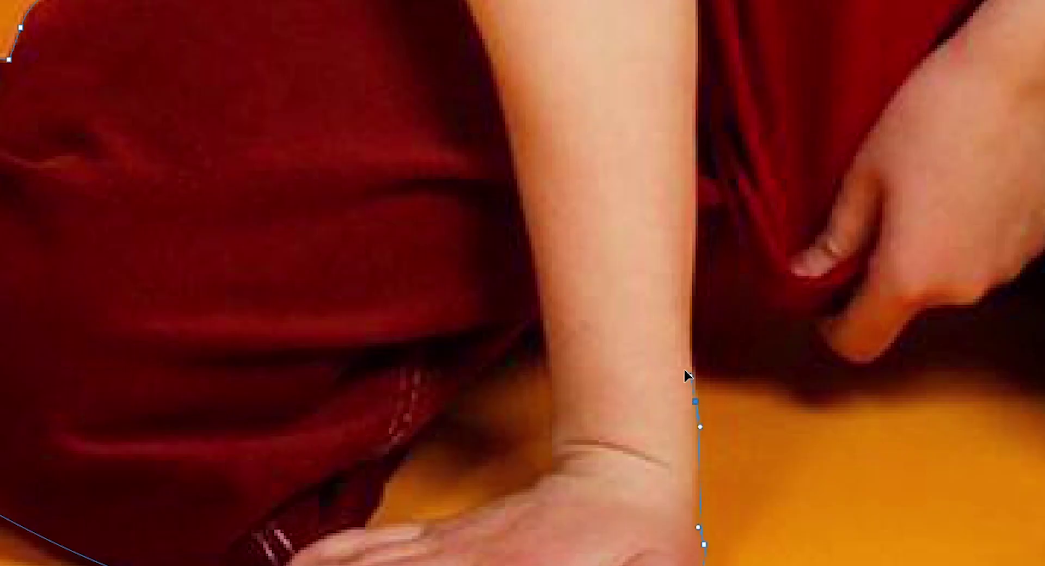
pyautogui.click(428, 442)
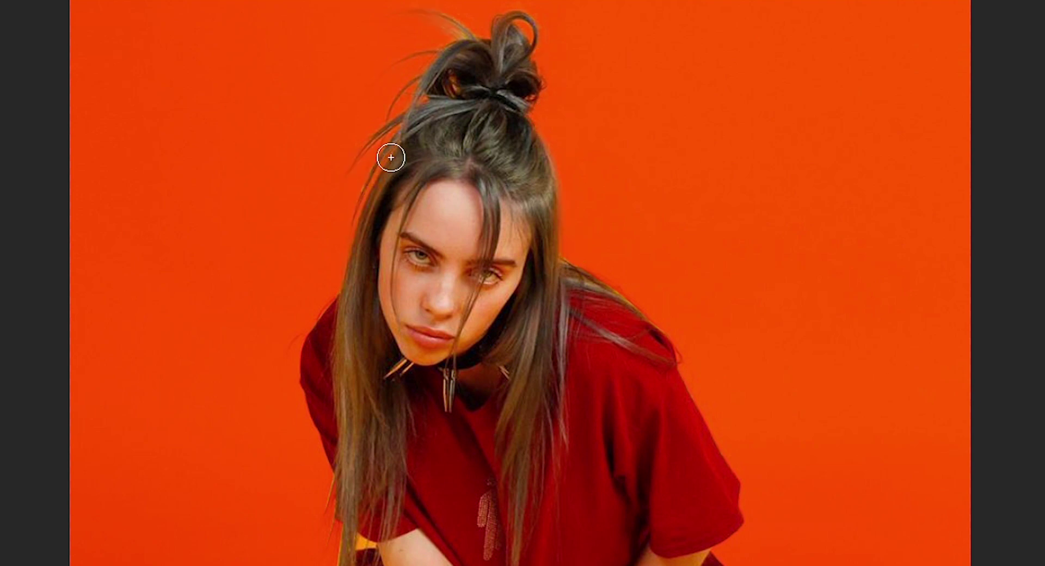
# Mask the traced girl from the orange backdrop and fill white behind her
pyautogui.scroll(-3, 326, 506)
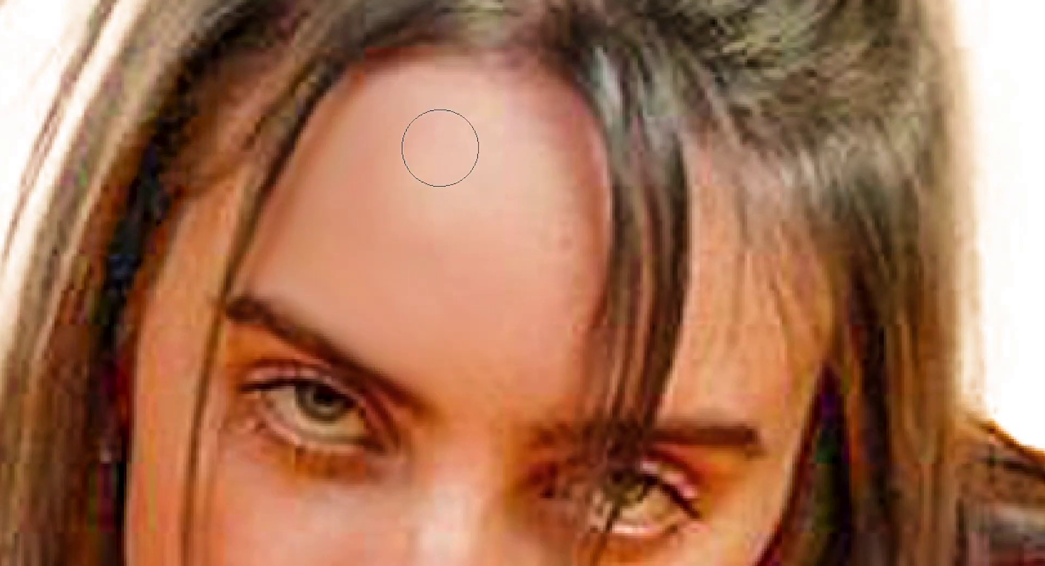
# Blend away forehead and facial skin texture using an enlarged smoothing brush
pyautogui.moveTo(440, 148); pyautogui.dragTo(415, 238)
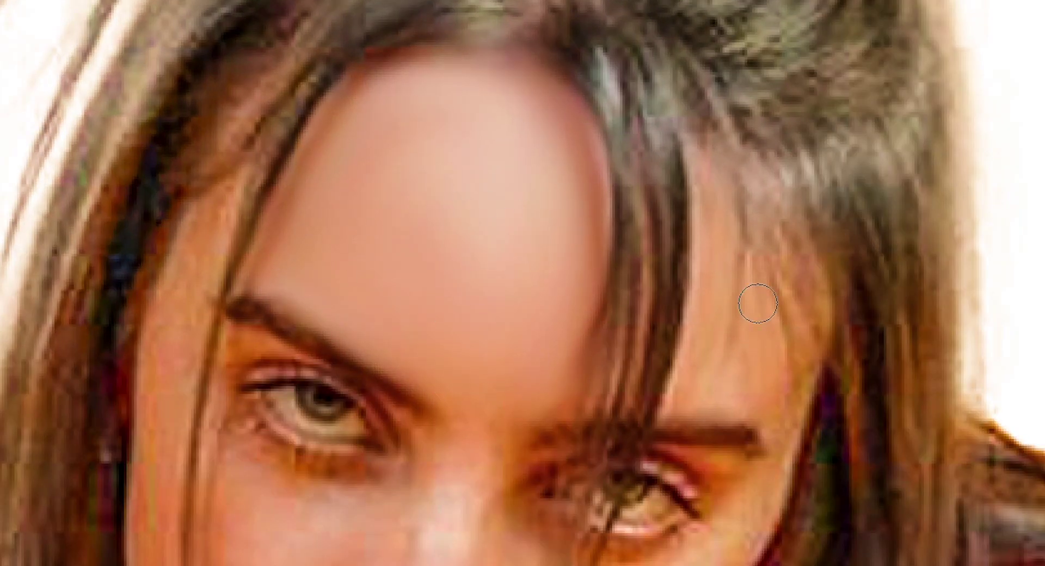
pyautogui.scroll(-3, 758, 303)
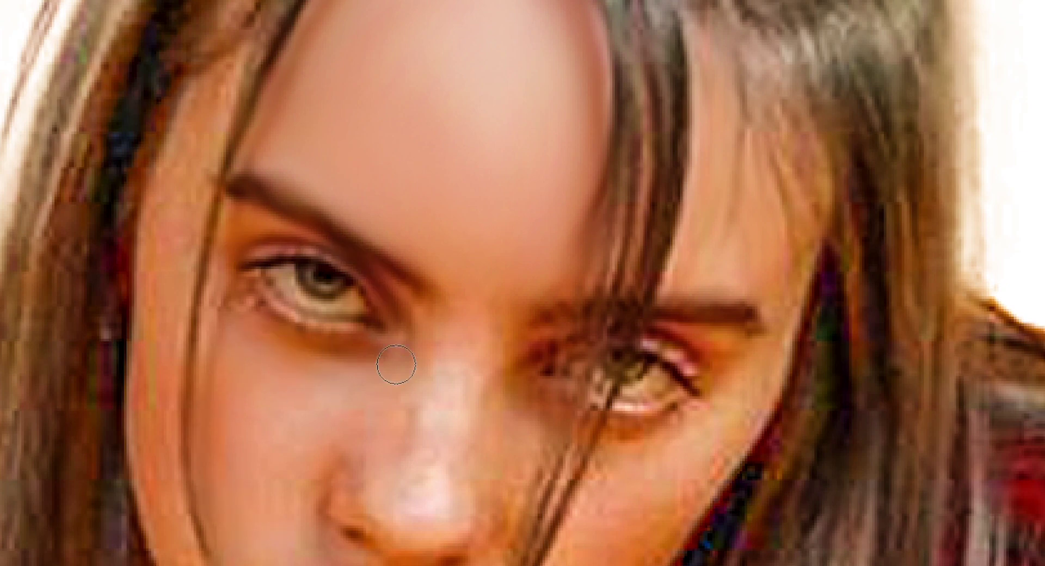
pyautogui.press(']')
pyautogui.press(']')
pyautogui.scroll(-2, 188, 380)
pyautogui.scroll(-3, 254, 516)
pyautogui.scroll(2, 476, 399)
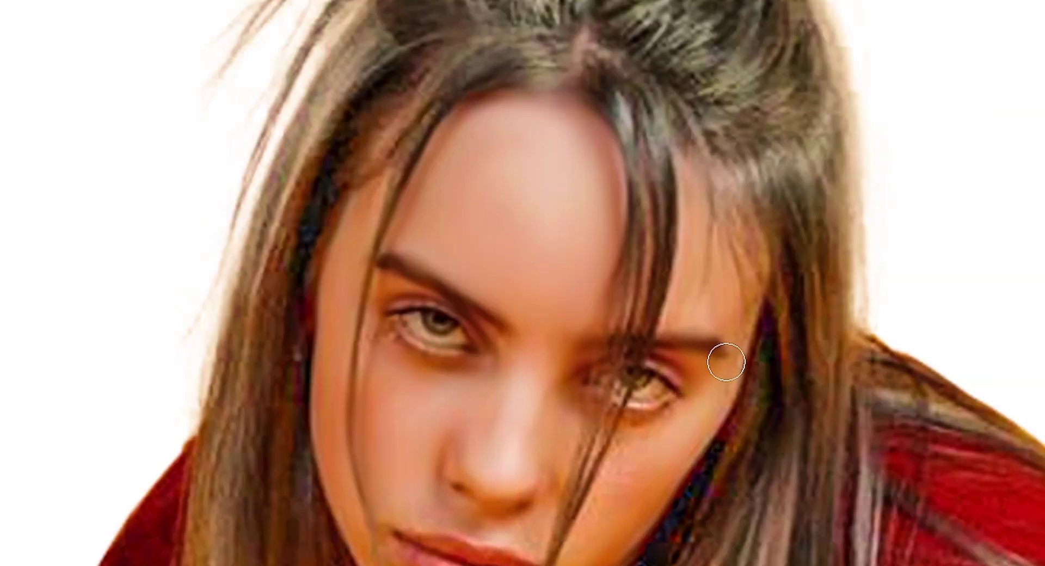
pyautogui.scroll(-2, 726, 361)
pyautogui.scroll(-5, 797, 357)
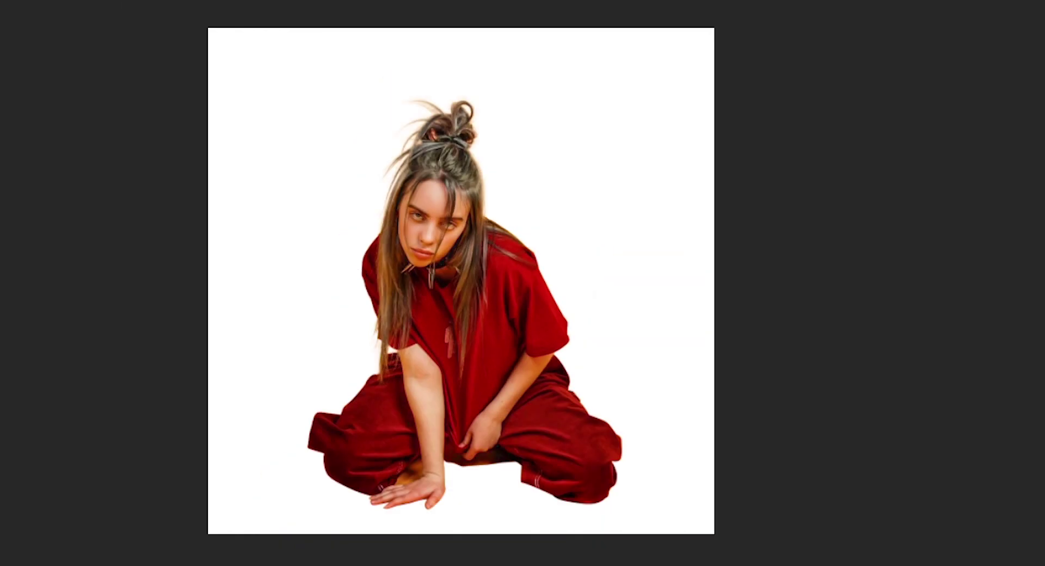
# Zoom around the red dress to inspect the white stripes at the knee
pyautogui.scroll(1, 461, 170)
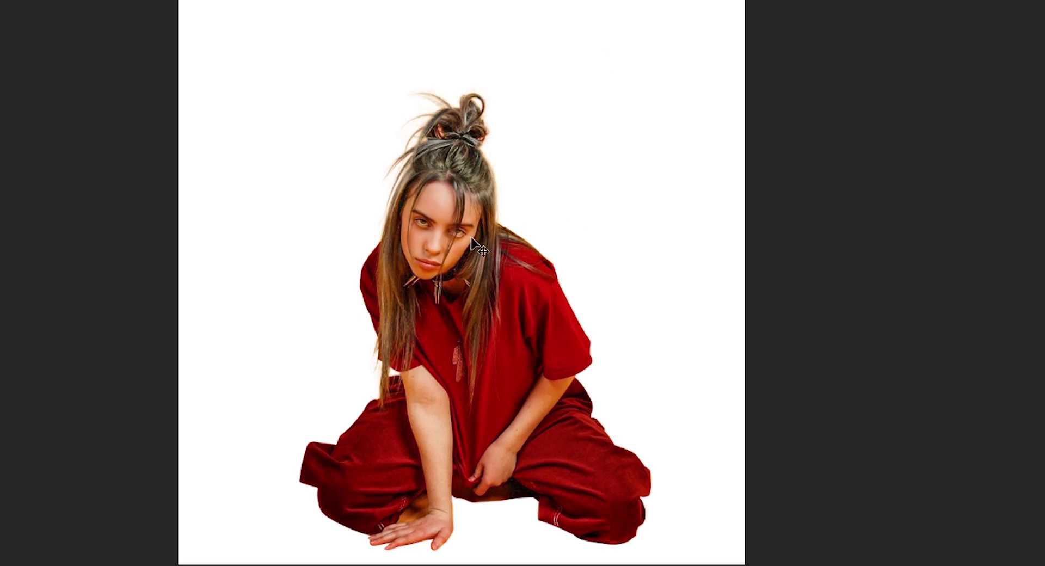
pyautogui.scroll(5, 472, 239)
pyautogui.scroll(2, 471, 239)
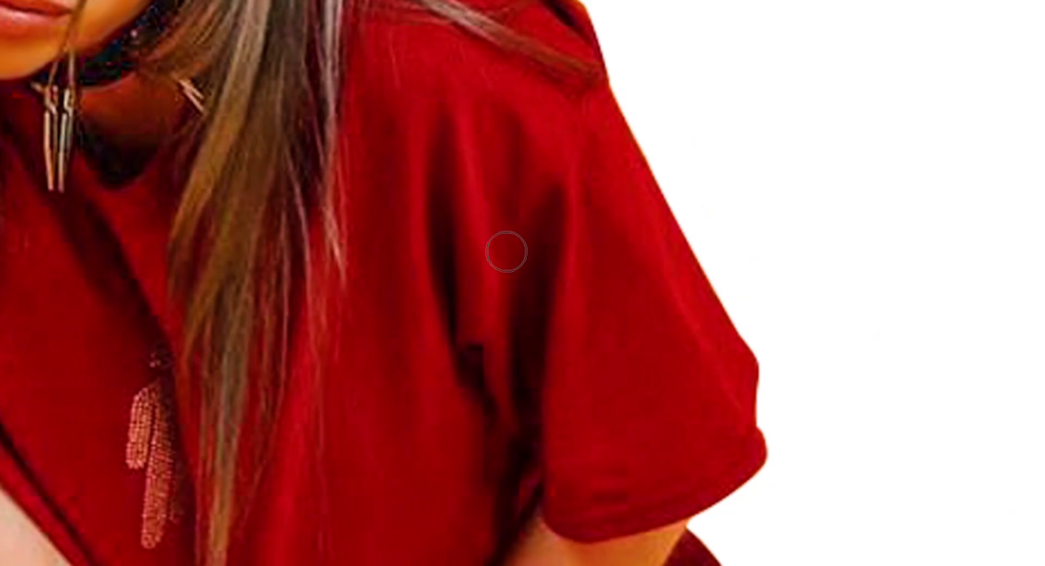
pyautogui.scroll(1, 545, 248)
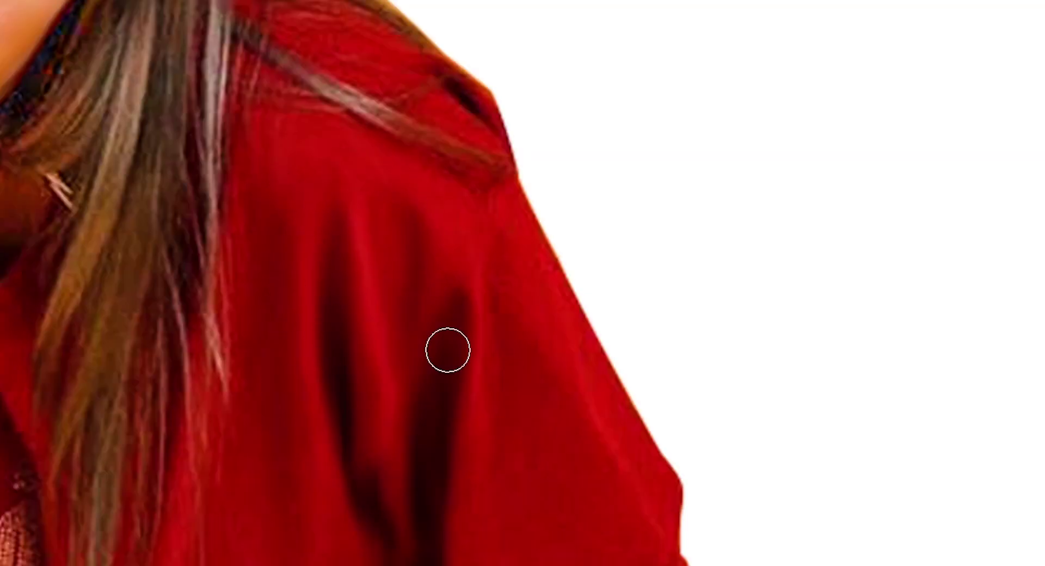
pyautogui.scroll(-3, 660, 517)
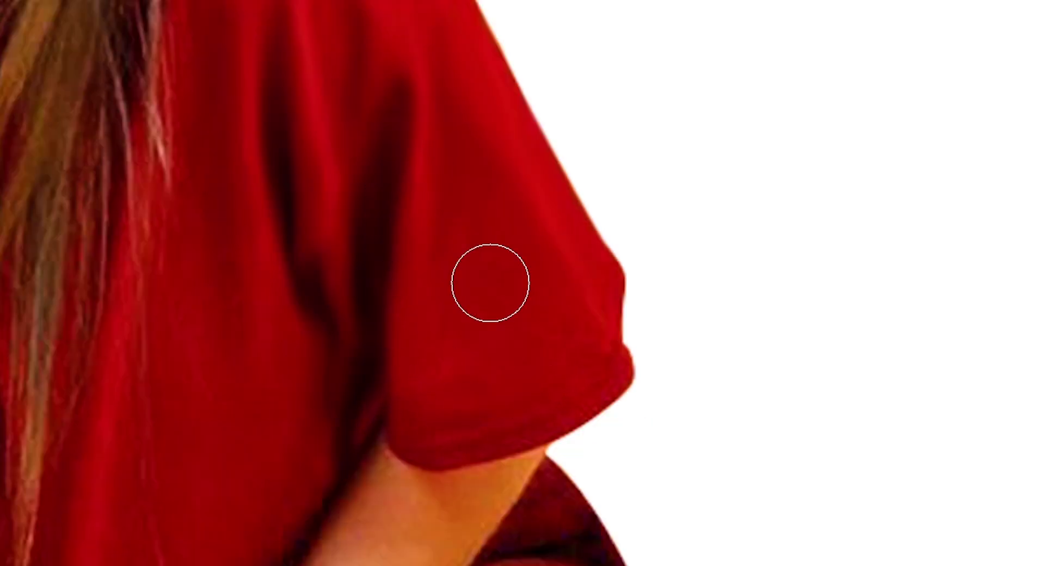
pyautogui.scroll(-3, 233, 471)
pyautogui.scroll(2, 418, 319)
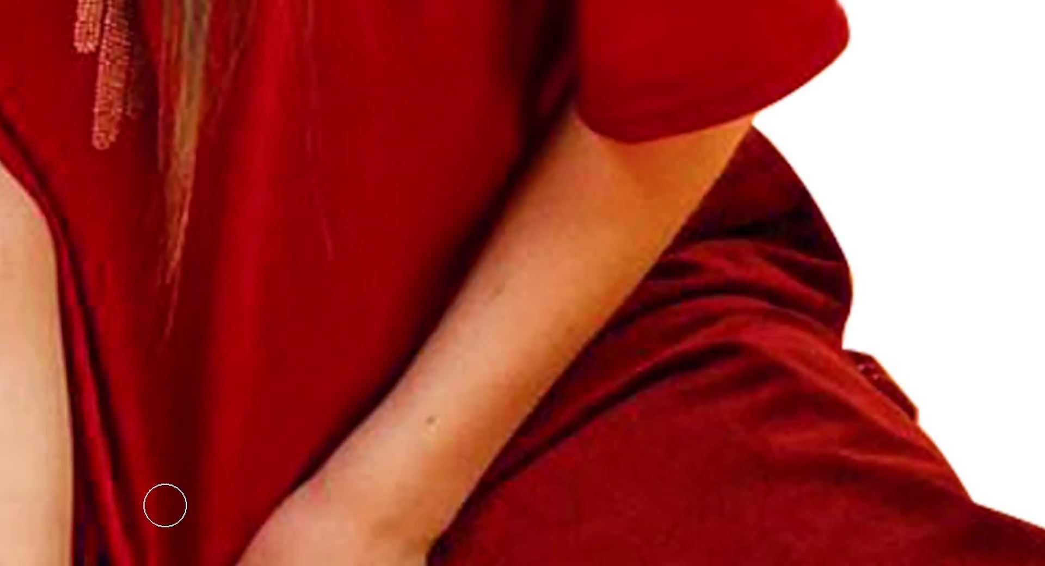
pyautogui.scroll(2, 434, 261)
pyautogui.scroll(2, 422, 178)
pyautogui.scroll(-4, 531, 275)
pyautogui.scroll(1, 455, 252)
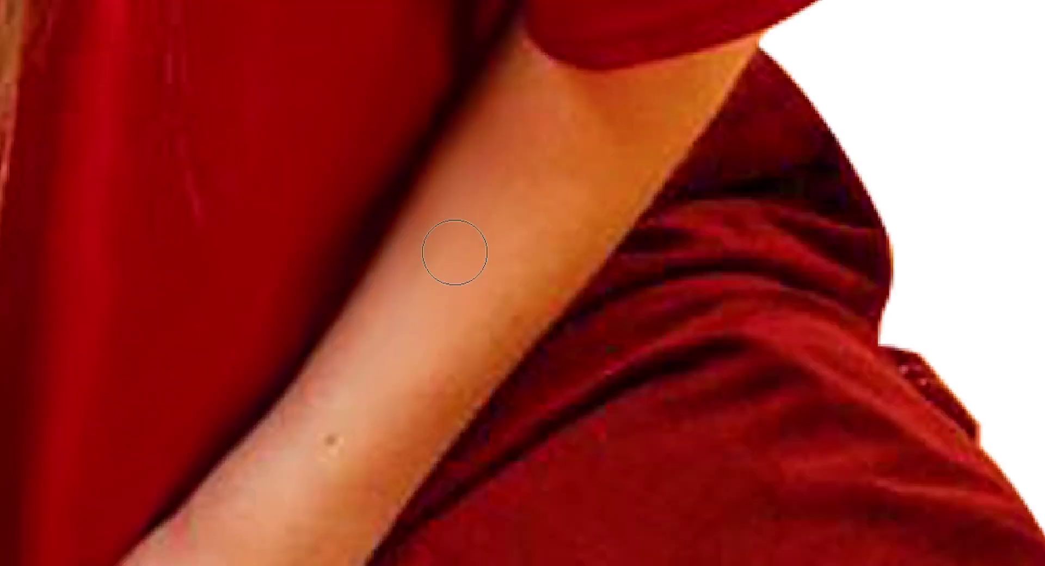
# Halve the Mixer Brush size and paint out the white stripes on the knee fabric
pyautogui.press('[')
pyautogui.press('[')
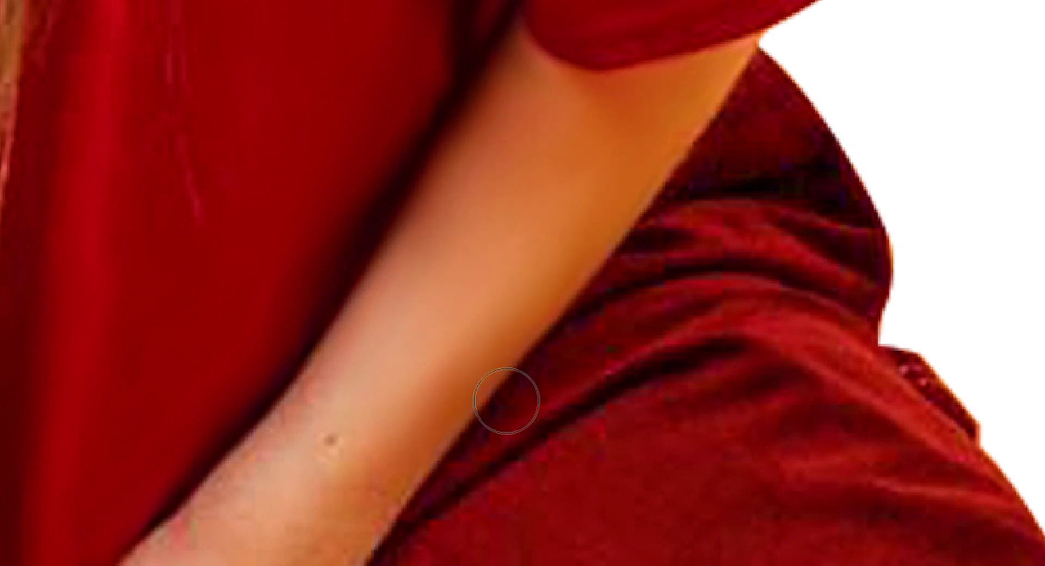
pyautogui.scroll(-3, 508, 401)
pyautogui.scroll(-3, 427, 403)
pyautogui.scroll(2, 568, 79)
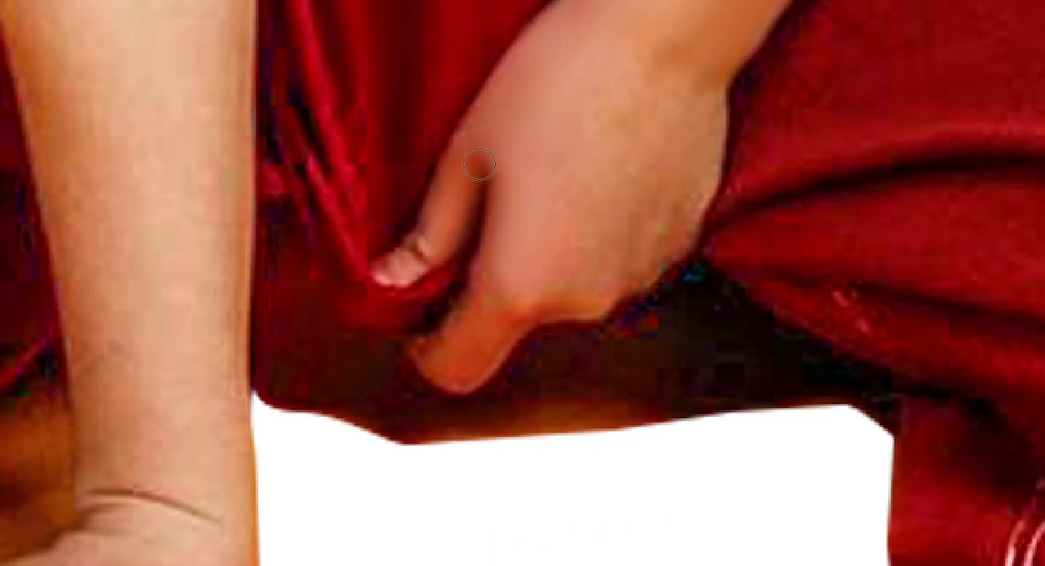
pyautogui.scroll(1, 345, 107)
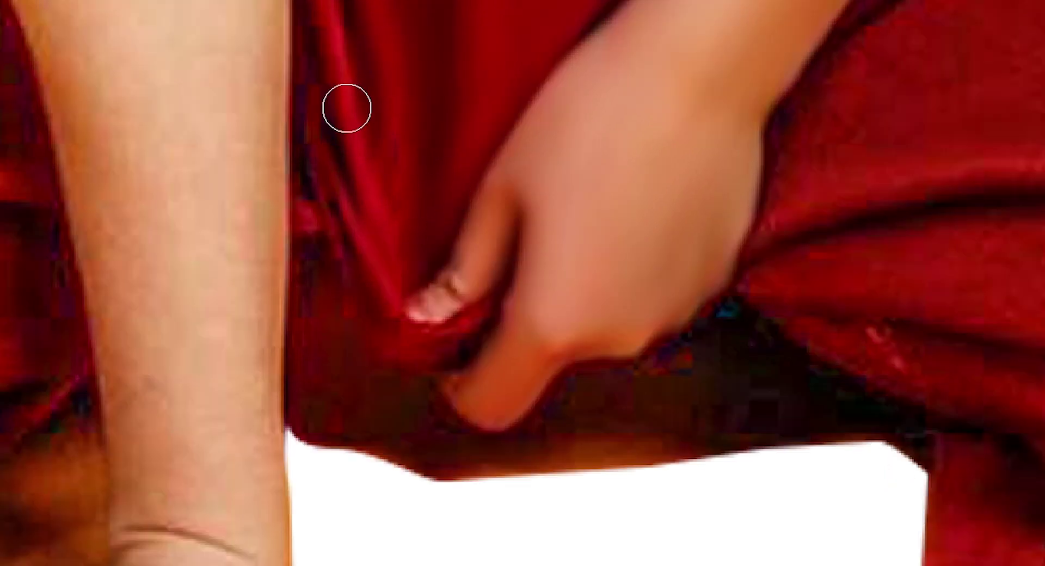
pyautogui.scroll(3, 348, 119)
pyautogui.hscroll(6, 464, 156)
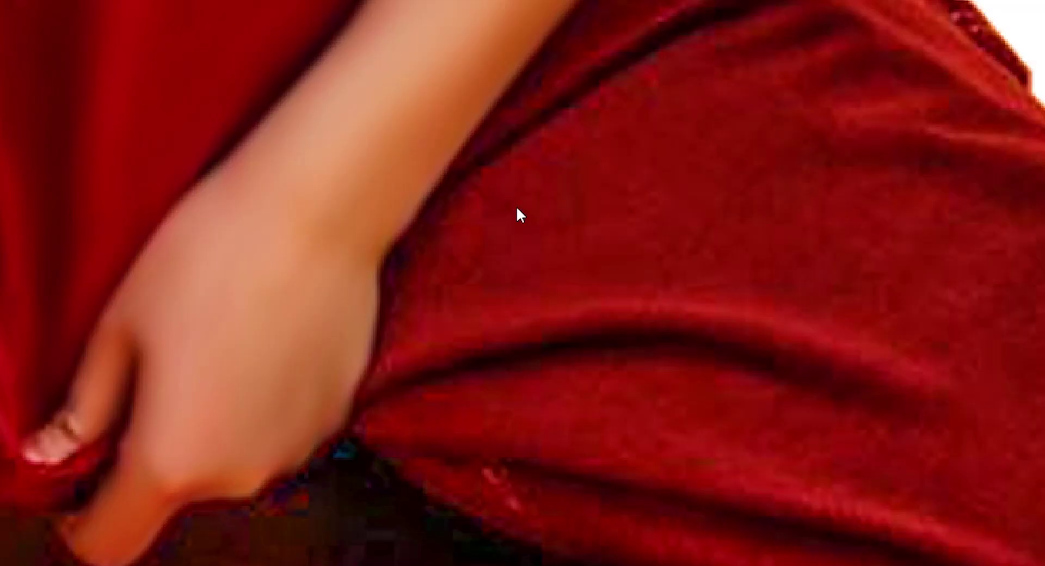
pyautogui.scroll(2, 430, 381)
pyautogui.scroll(-5, 690, 384)
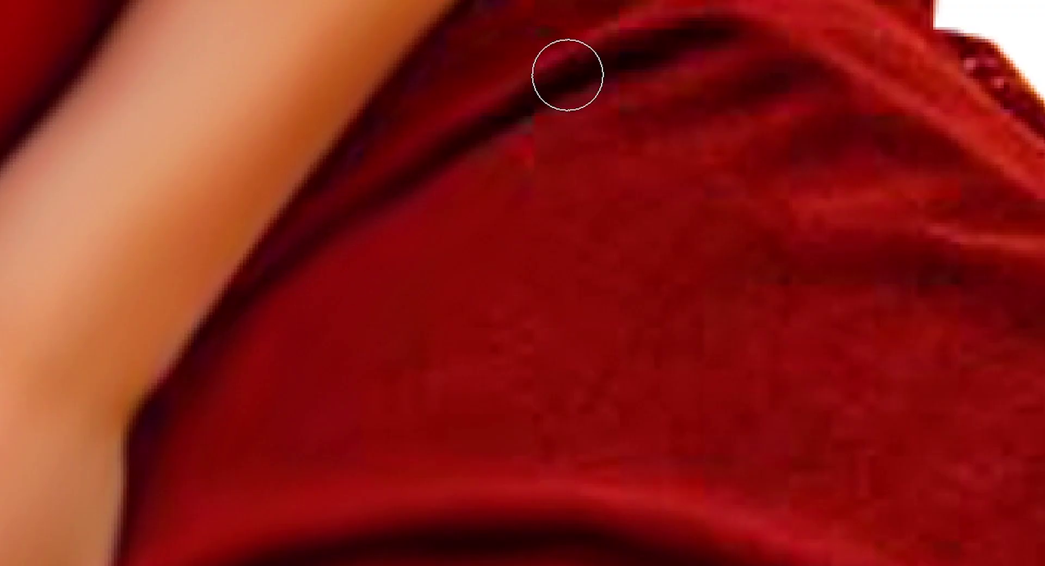
pyautogui.scroll(-3, 580, 259)
pyautogui.scroll(1, 548, 365)
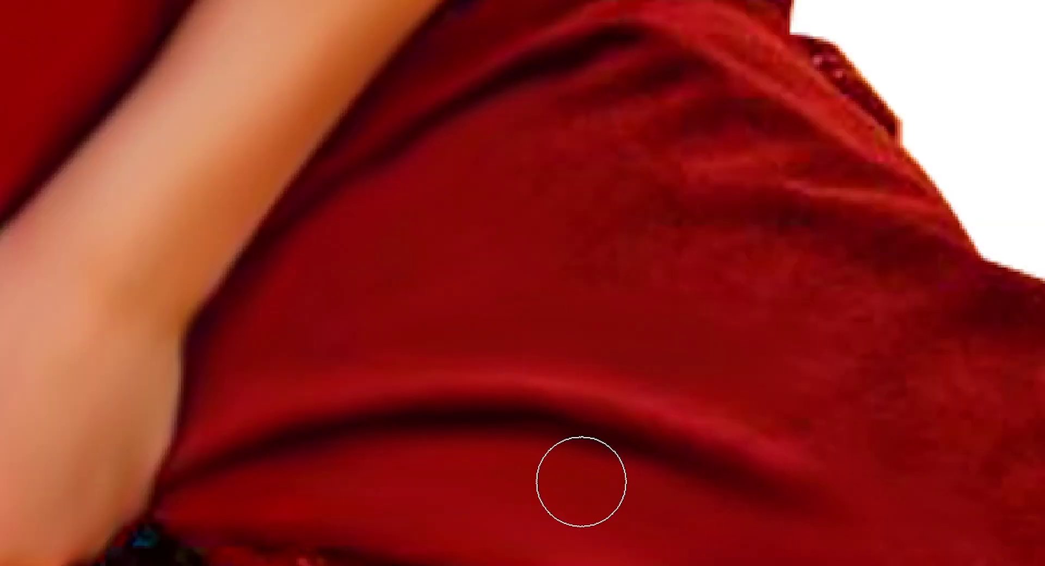
pyautogui.scroll(-2, 725, 249)
pyautogui.scroll(3, 635, 163)
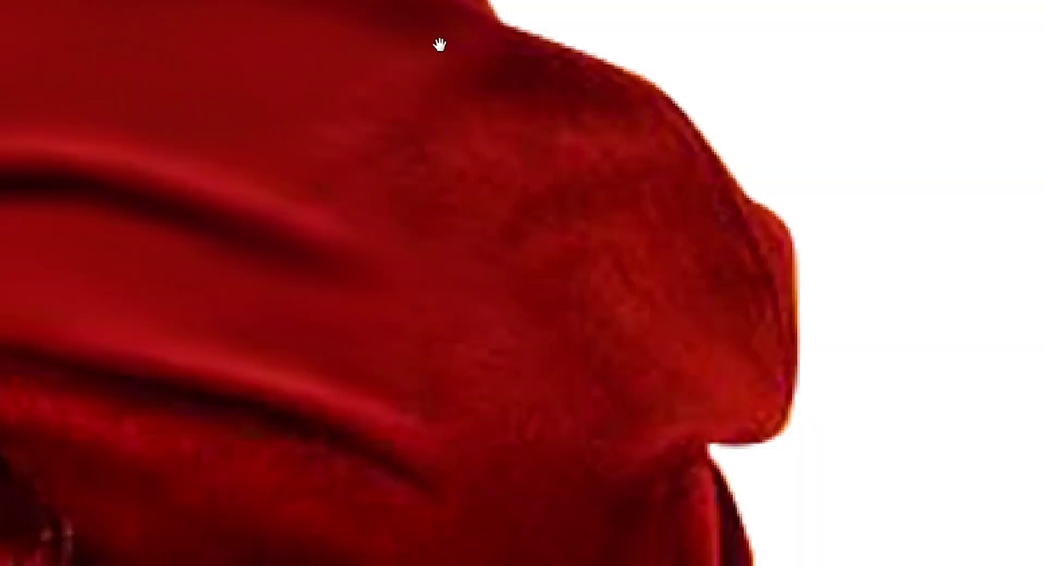
pyautogui.scroll(-2, 632, 250)
pyautogui.scroll(2, 412, 329)
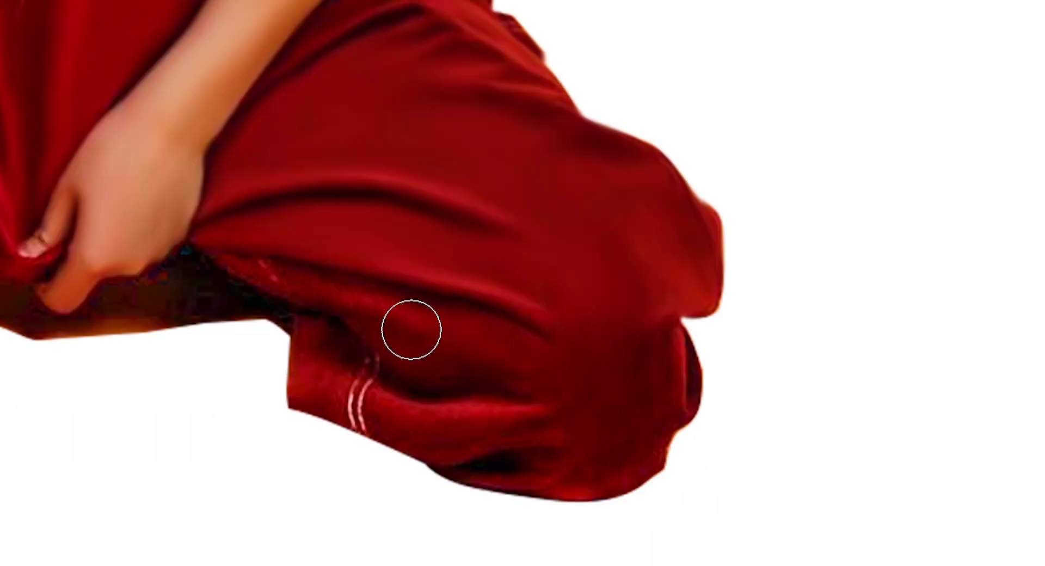
pyautogui.scroll(1, 513, 282)
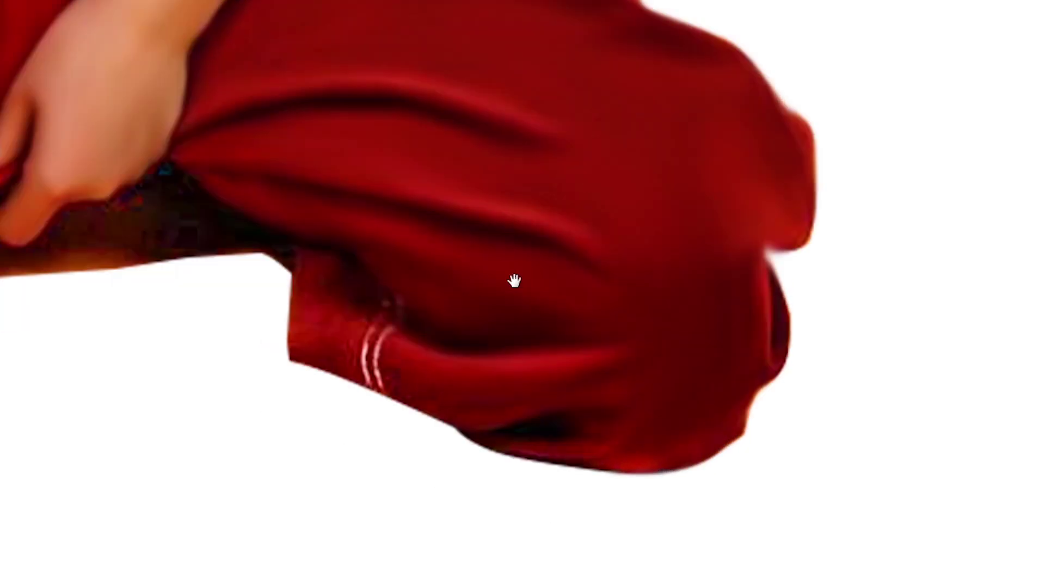
pyautogui.moveTo(373, 294); pyautogui.dragTo(408, 376)
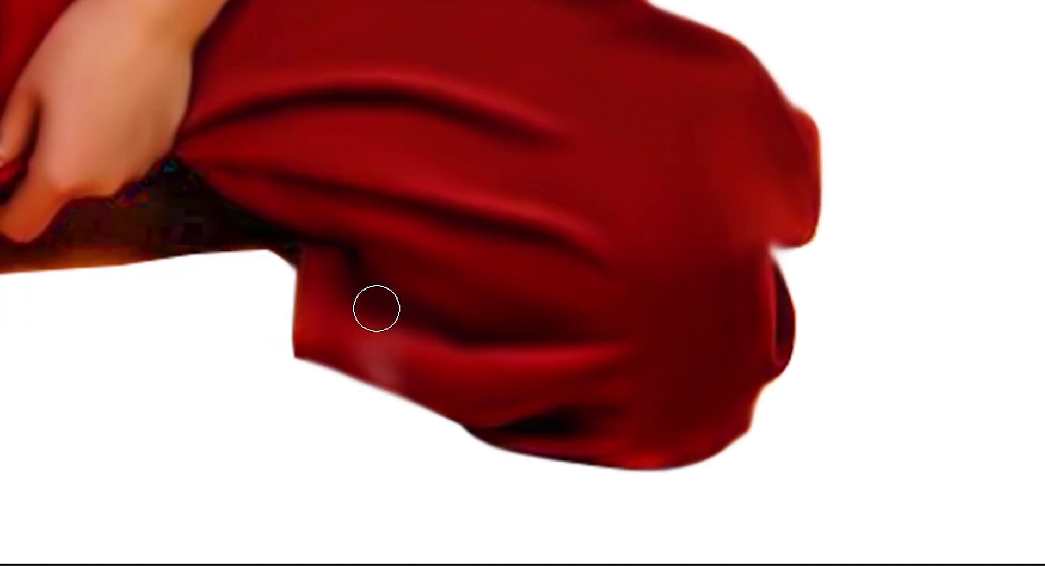
# Pan to the lower dress fold and inspect the smoothed red fabric
pyautogui.scroll(-1, 541, 323)
pyautogui.scroll(-2, 683, 279)
pyautogui.scroll(2, 868, 281)
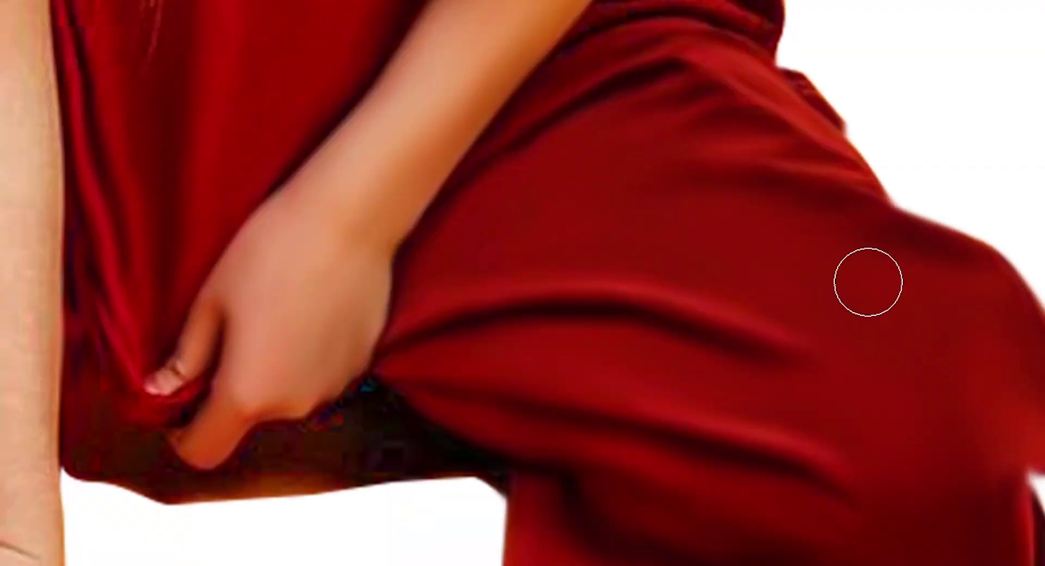
pyautogui.scroll(-2, 359, 271)
pyautogui.scroll(2, 359, 271)
pyautogui.scroll(1, 662, 424)
pyautogui.scroll(1, 609, 412)
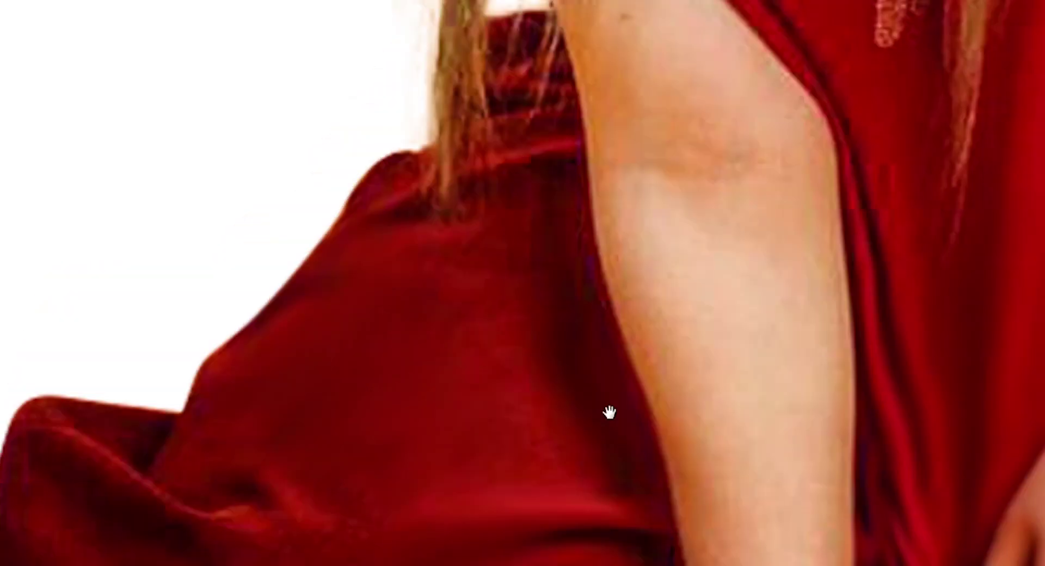
pyautogui.moveTo(477, 411); pyautogui.dragTo(564, 139)
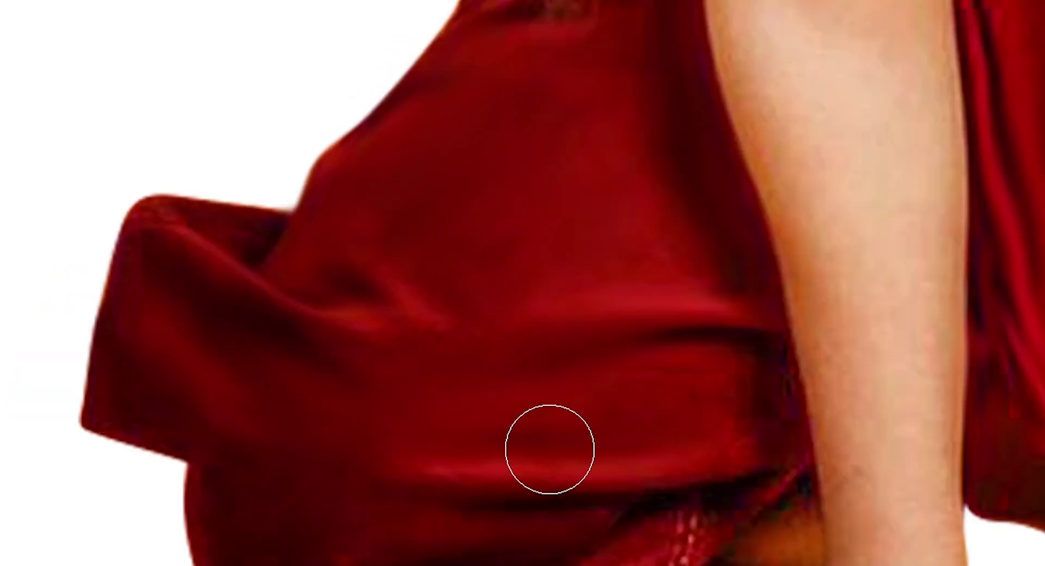
pyautogui.scroll(-3, 283, 414)
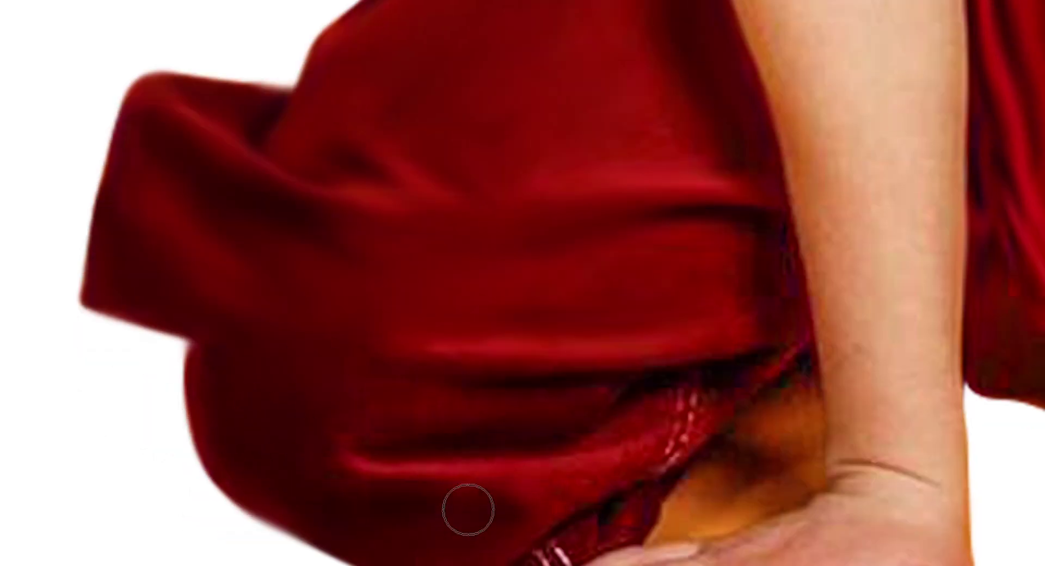
pyautogui.scroll(1, 674, 403)
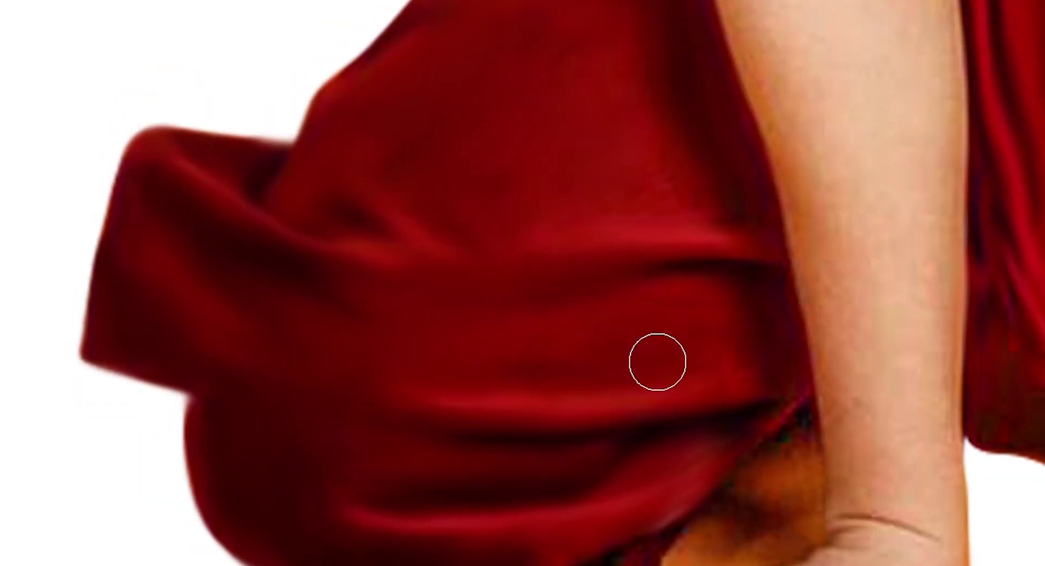
pyautogui.hscroll(4, 529, 394)
pyautogui.scroll(4, 588, 414)
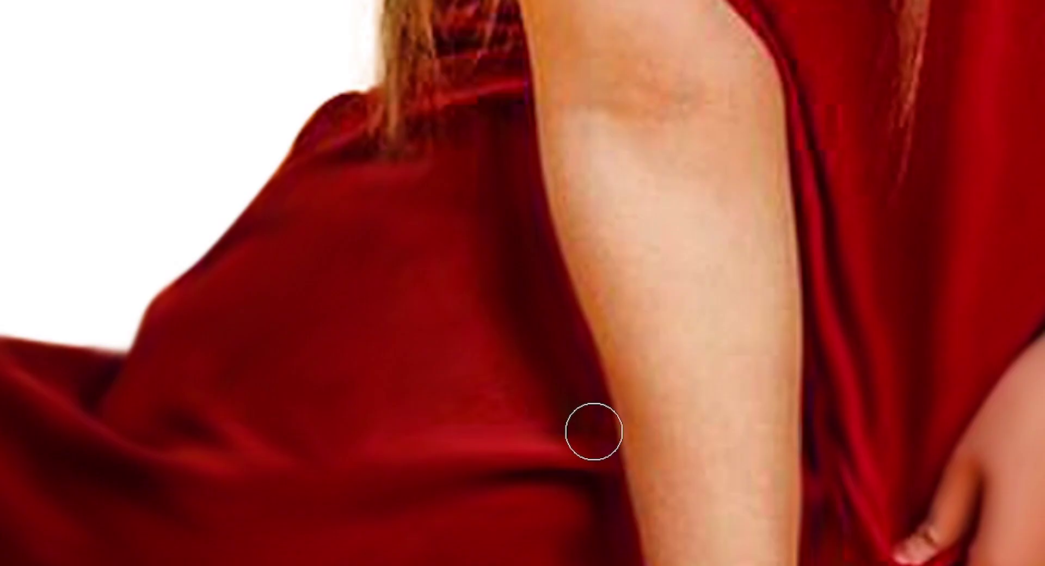
pyautogui.hscroll(2, 598, 400)
pyautogui.scroll(-2, 598, 400)
pyautogui.scroll(5, 599, 293)
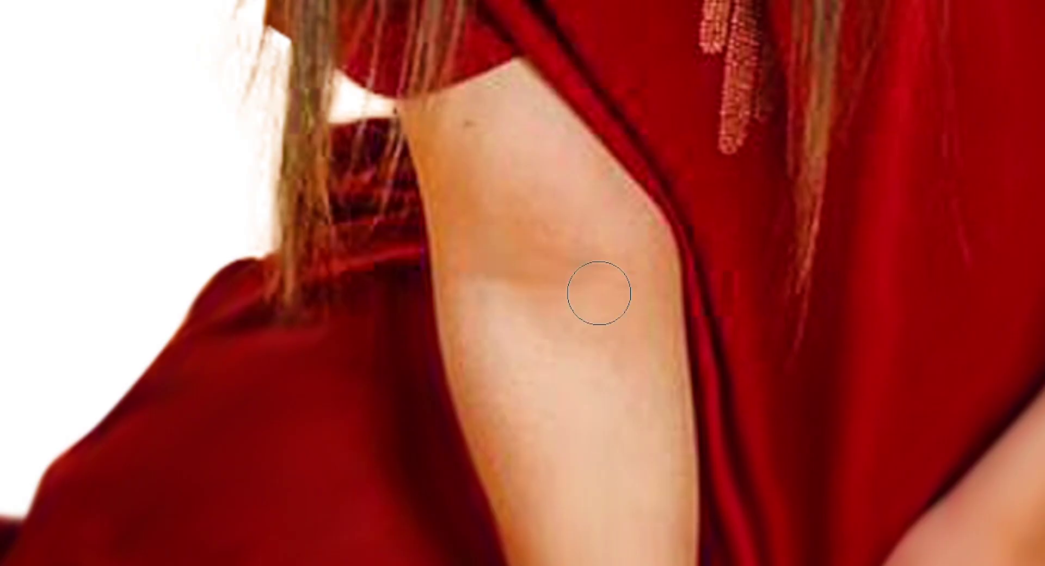
pyautogui.scroll(-5, 513, 350)
pyautogui.scroll(5, 513, 350)
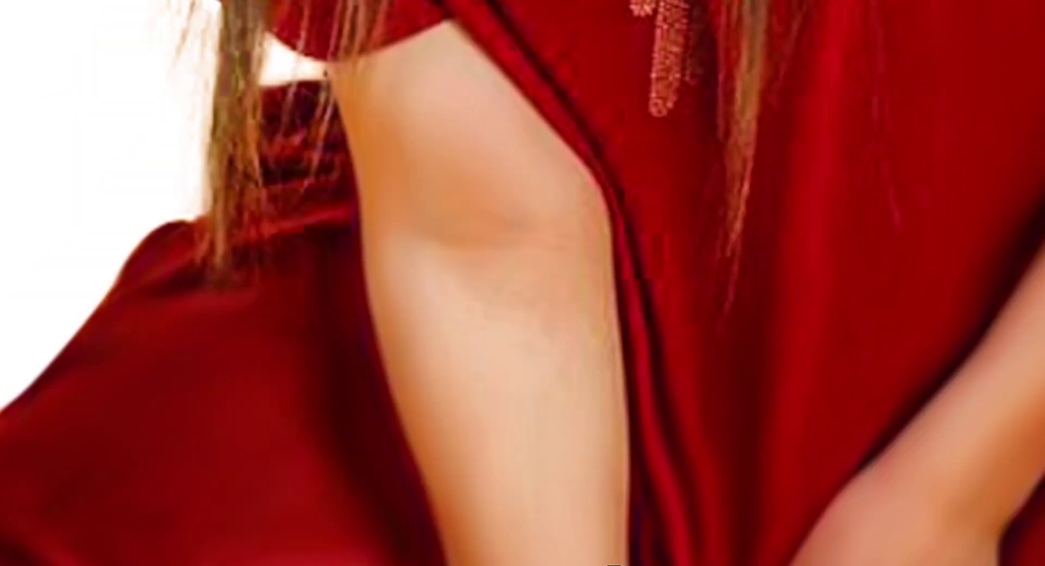
pyautogui.scroll(-5, 514, 229)
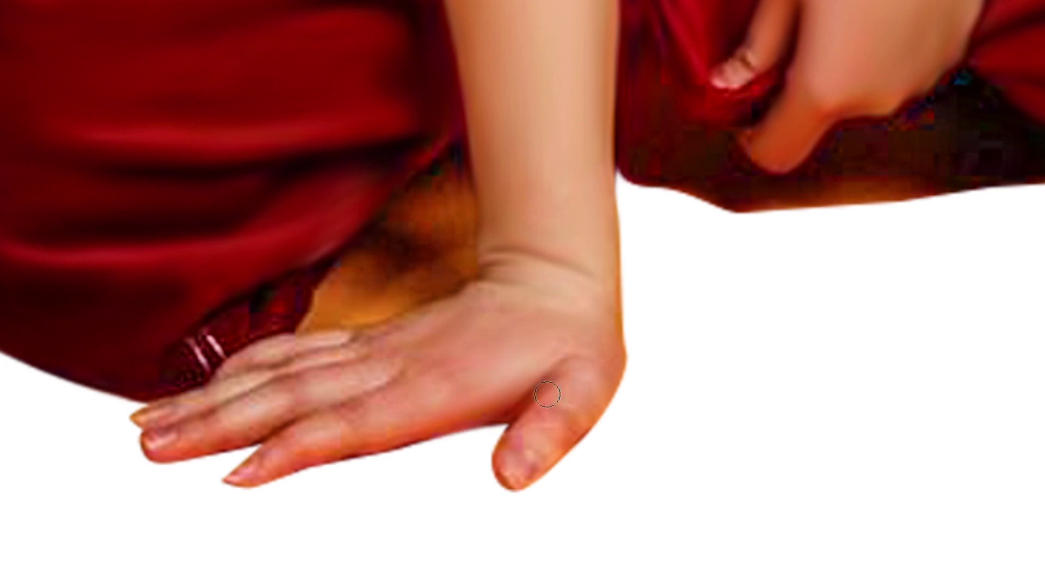
pyautogui.scroll(10, 434, 423)
pyautogui.scroll(3, 555, 433)
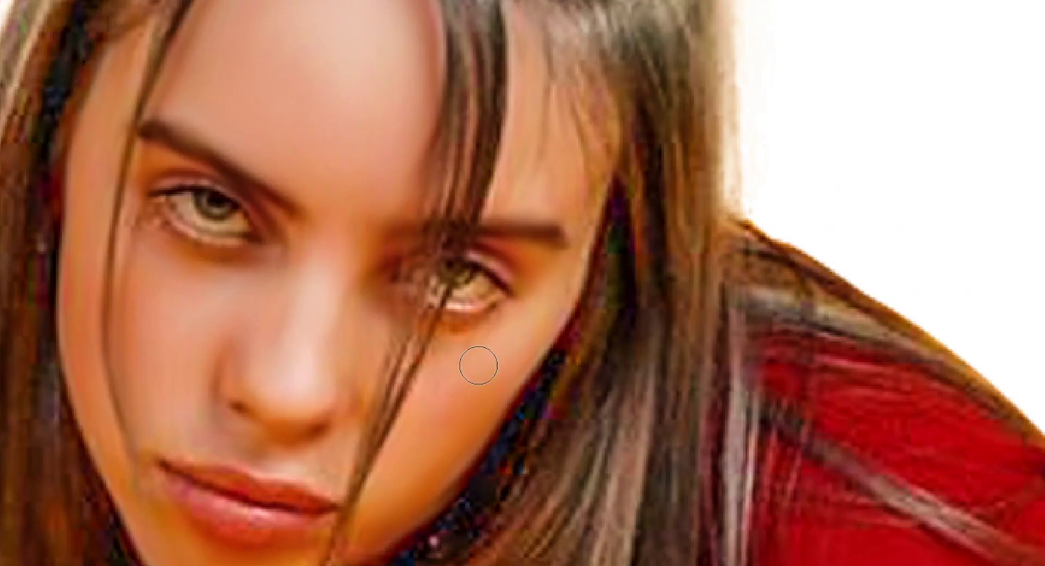
pyautogui.scroll(2, 444, 334)
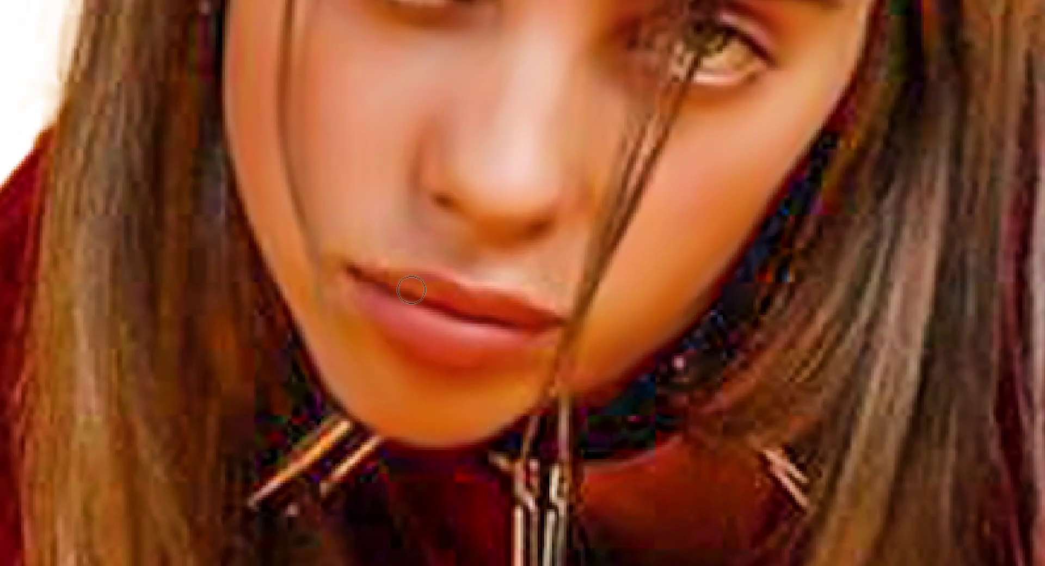
pyautogui.scroll(-5, 501, 434)
pyautogui.scroll(-5, 414, 240)
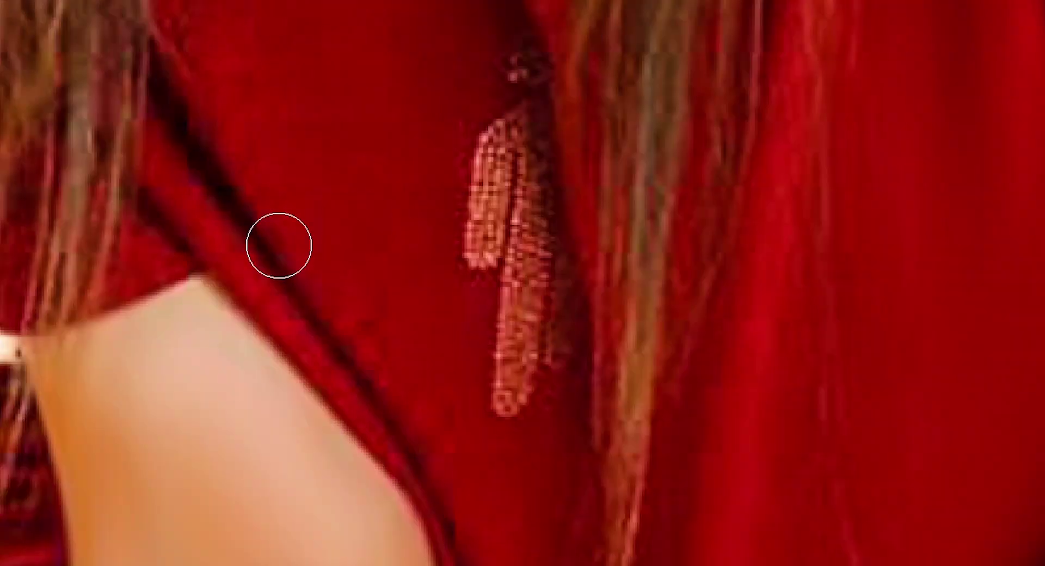
pyautogui.scroll(-5, 360, 240)
pyautogui.hscroll(5, 574, 352)
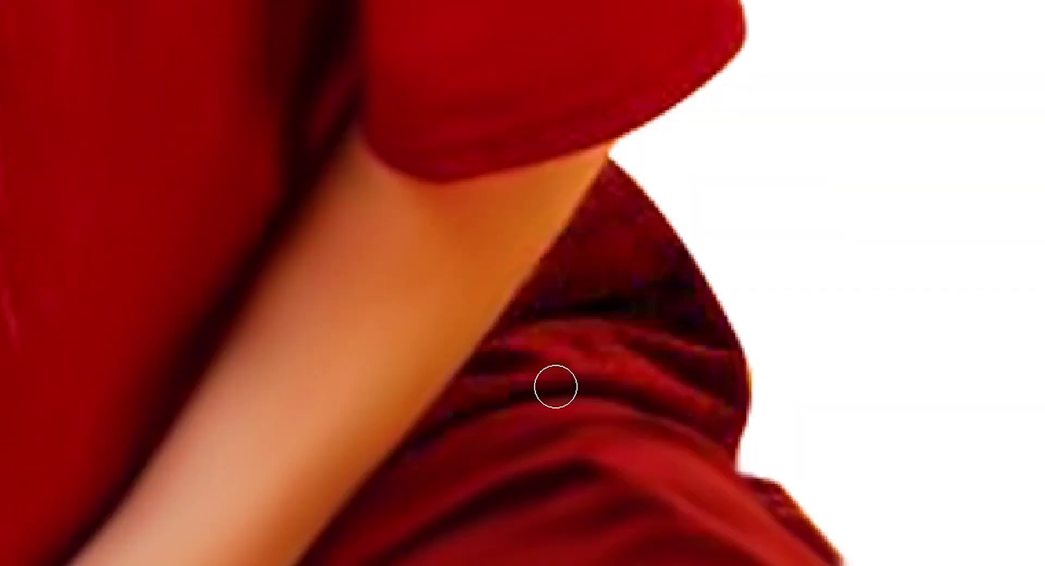
pyautogui.scroll(-5, 599, 326)
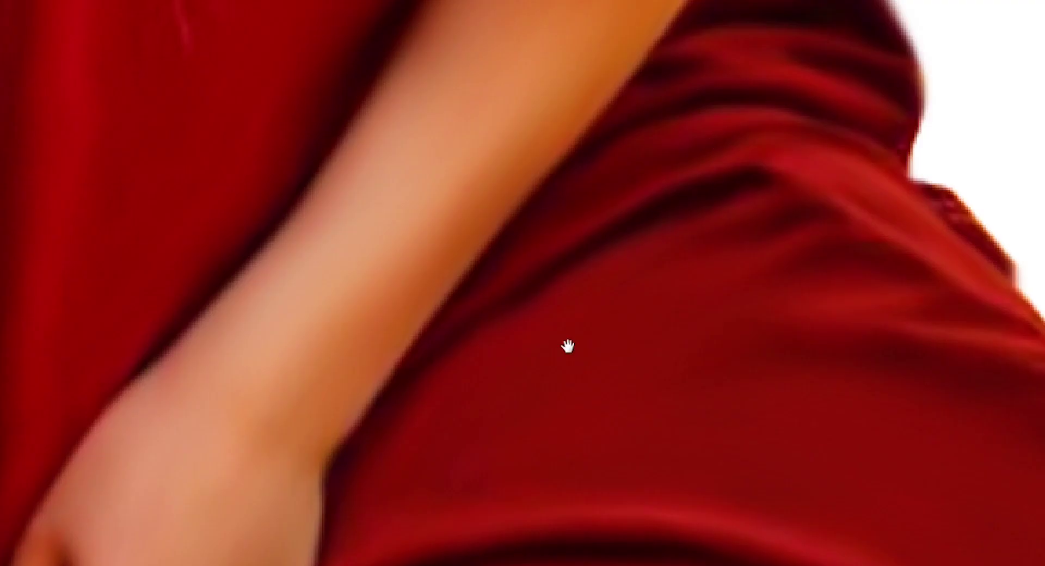
pyautogui.hscroll(-5, 567, 347)
pyautogui.scroll(5, 507, 238)
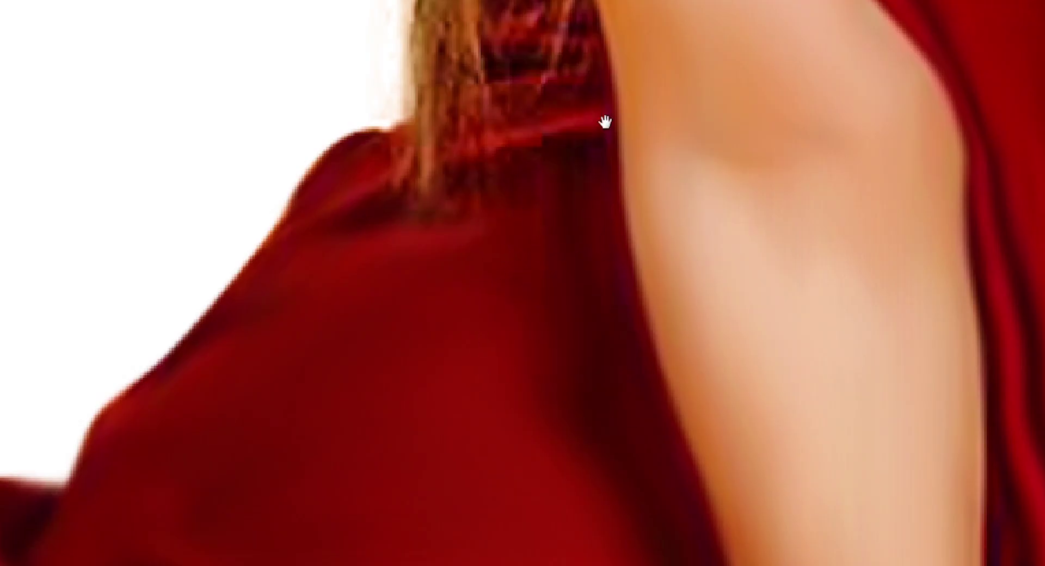
pyautogui.scroll(-5, 605, 122)
pyautogui.click(248, 474)
pyautogui.click(281, 408)
pyautogui.click(385, 277)
pyautogui.click(507, 155)
pyautogui.scroll(-3, 524, 405)
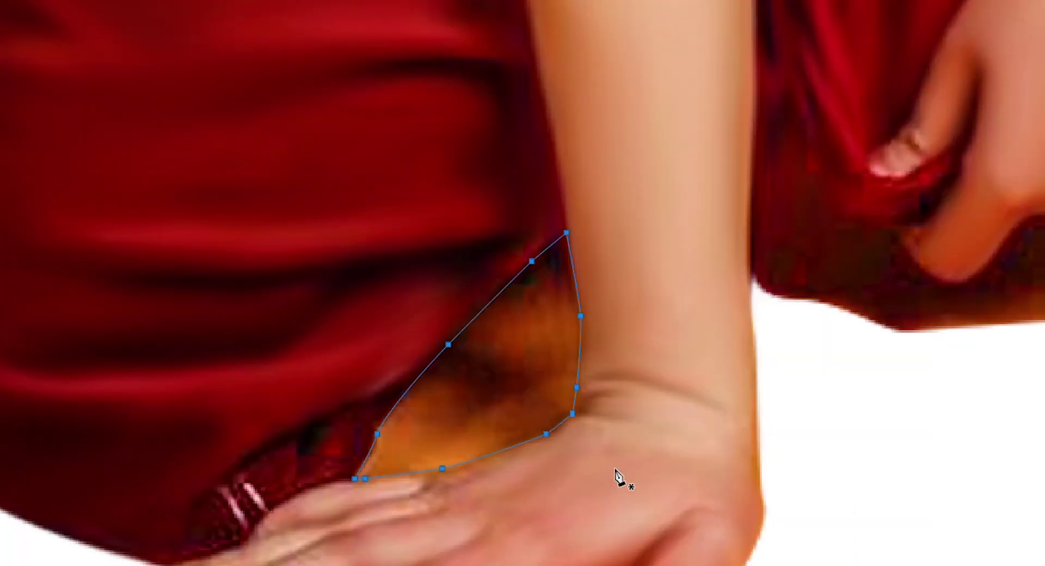
pyautogui.hotkey('ctrl', 'Return')
pyautogui.press('Delete')
pyautogui.scroll(3, 357, 464)
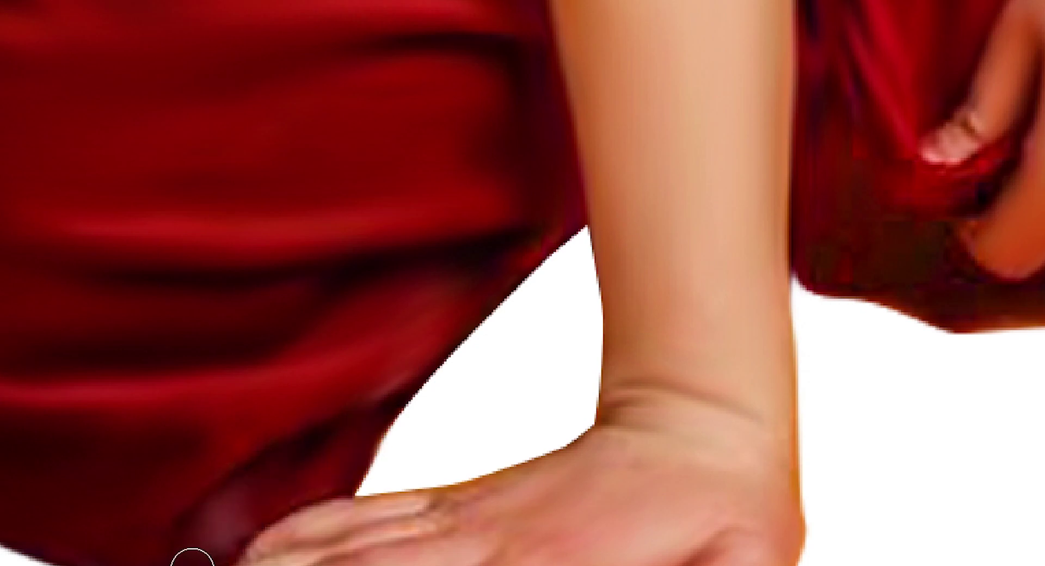
pyautogui.scroll(-3, 434, 334)
pyautogui.scroll(5, 555, 485)
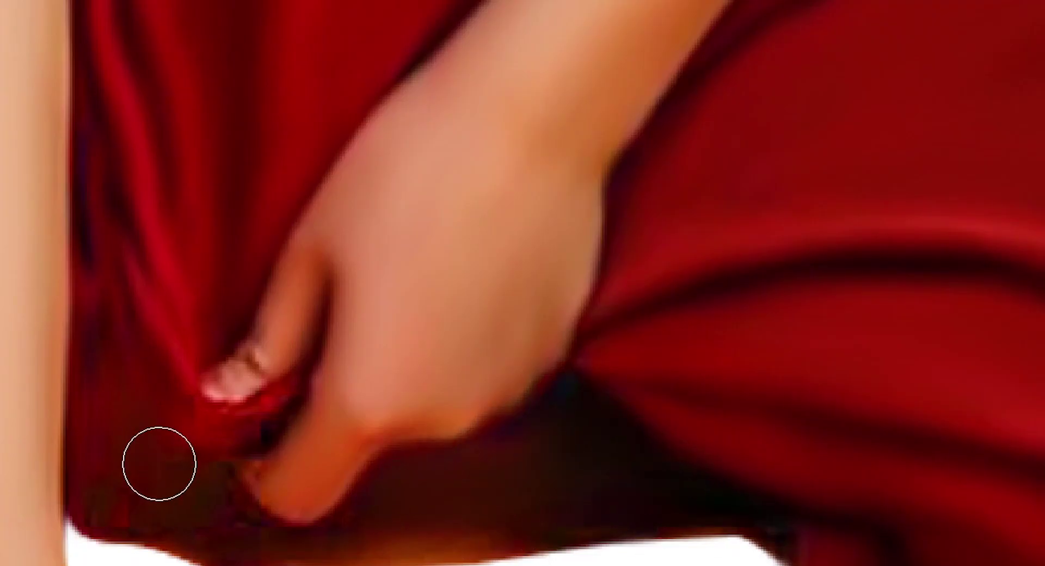
pyautogui.scroll(1, 157, 466)
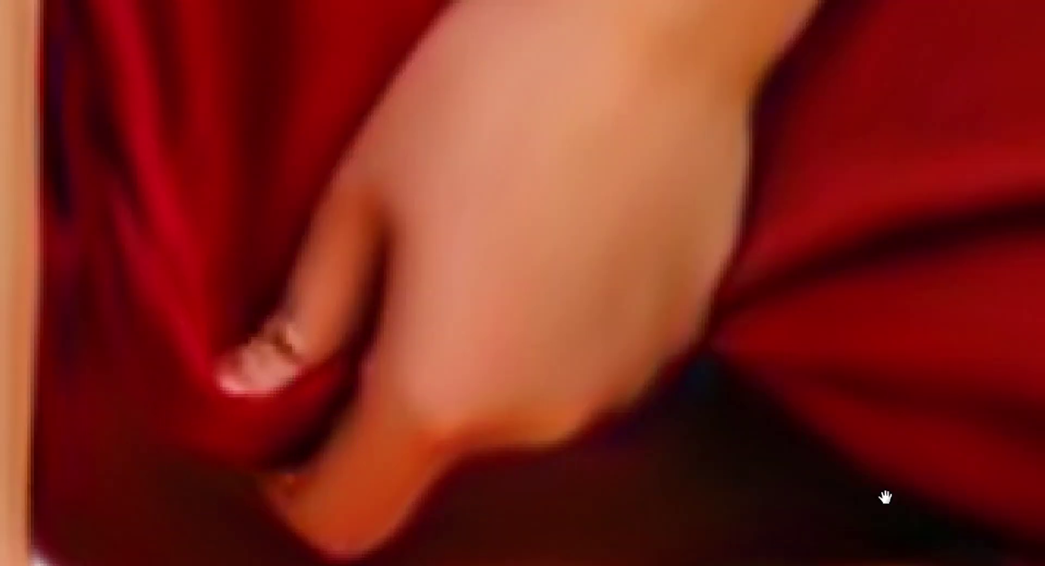
pyautogui.scroll(2, 523, 429)
pyautogui.scroll(-5, 560, 444)
pyautogui.scroll(3, 571, 203)
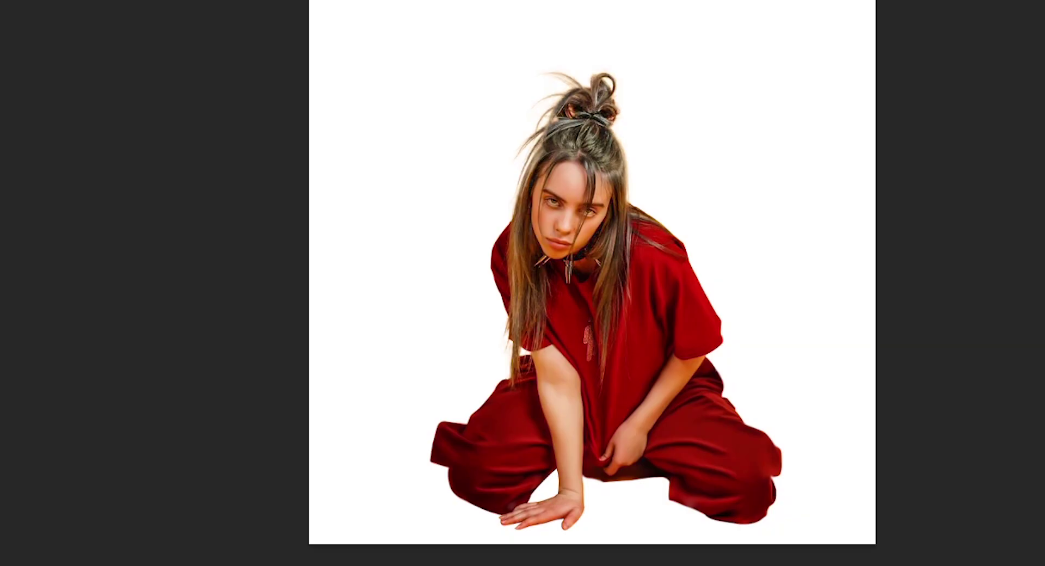
# Paint a darker shadow under the subject's jaw with a soft black brush
pyautogui.scroll(3, 606, 103)
pyautogui.scroll(2, 607, 103)
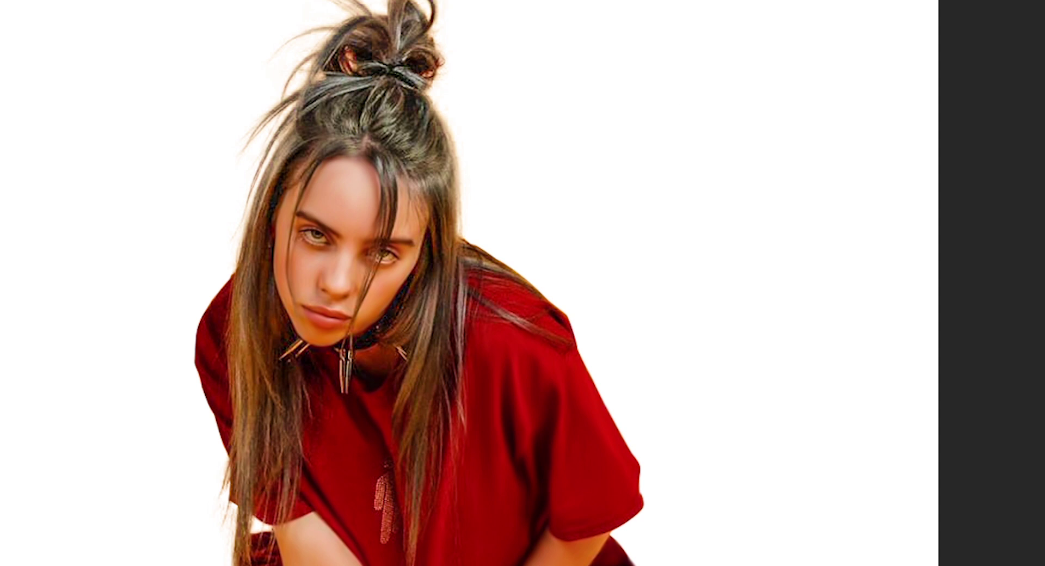
pyautogui.scroll(-5, 625, 218)
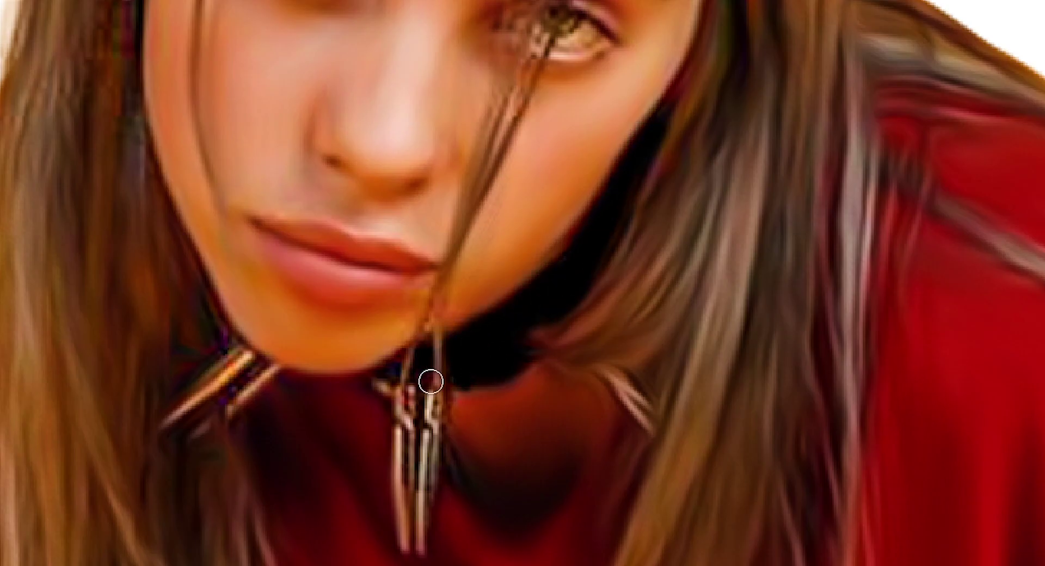
pyautogui.moveTo(550, 255); pyautogui.dragTo(690, 112)
pyautogui.moveTo(598, 283); pyautogui.dragTo(555, 336)
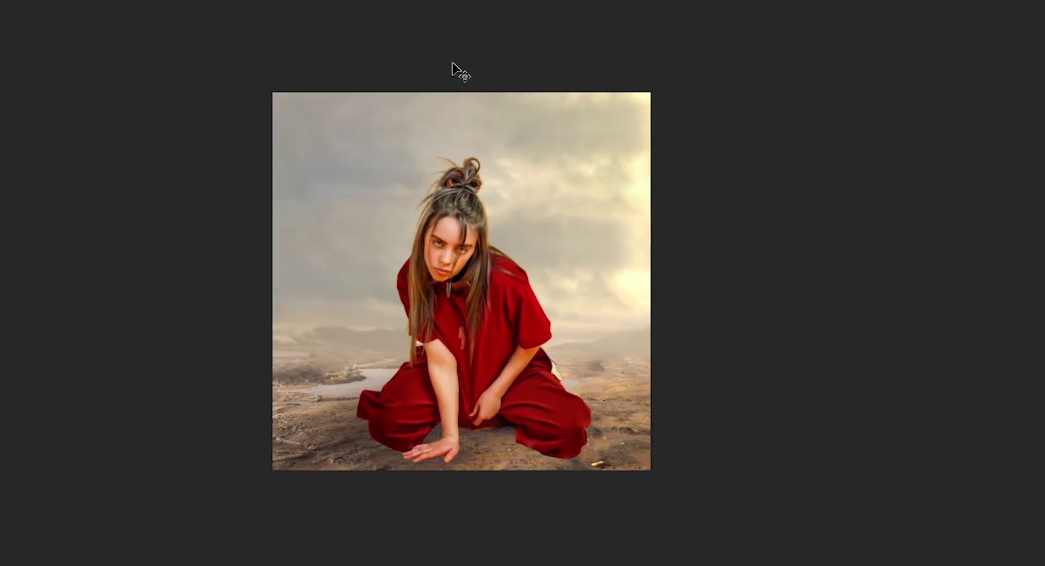
# Commit the figure's placement, paint a dark shadow under the hand, and nudge it slightly left
pyautogui.press('Return')
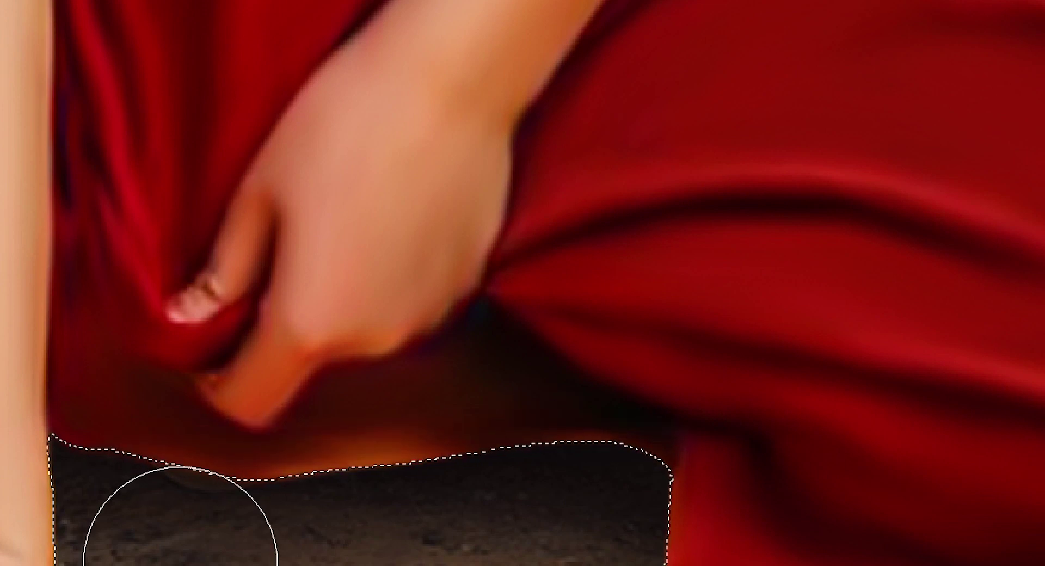
pyautogui.moveTo(180, 537); pyautogui.dragTo(340, 374)
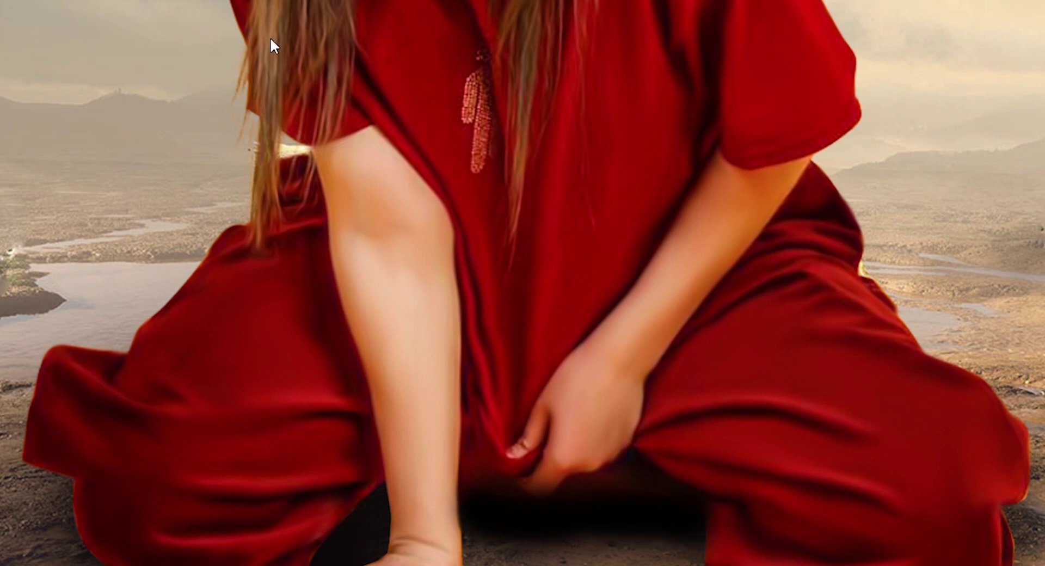
pyautogui.hotkey('ctrl', 't')
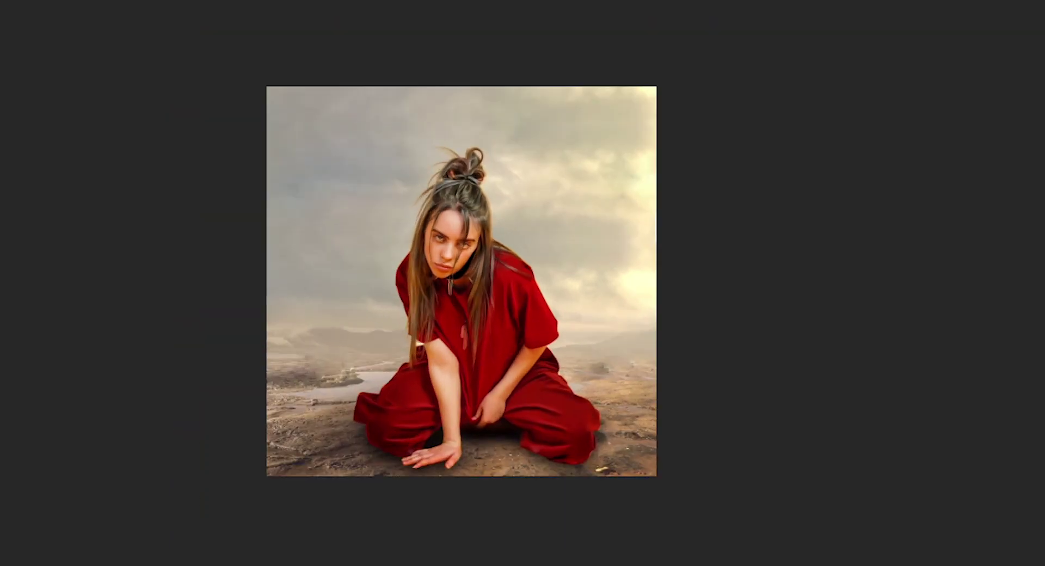
pyautogui.moveTo(497, 320); pyautogui.dragTo(492, 319)
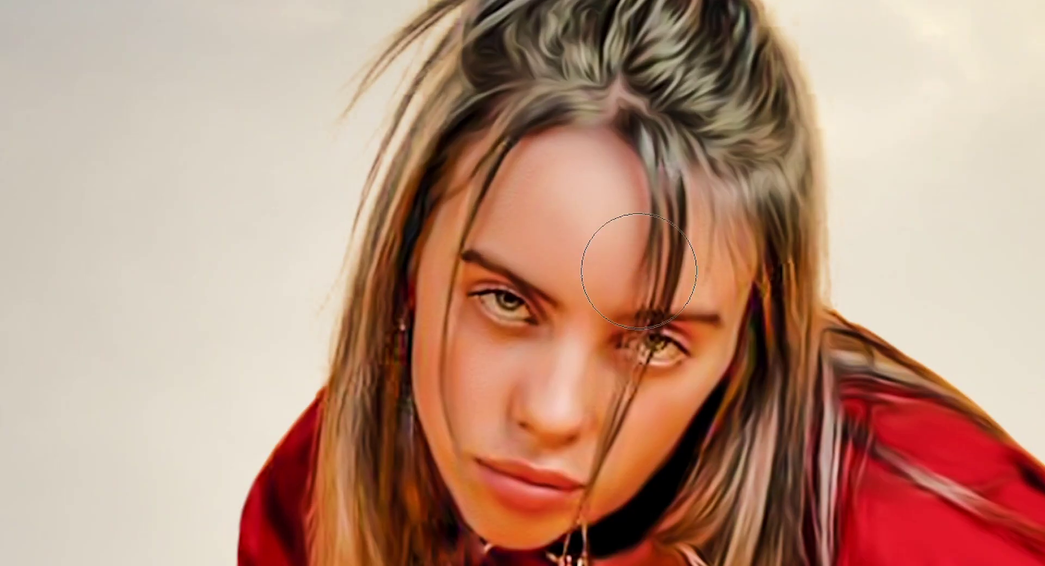
# Paint soft white highlights onto the forehead and lips
pyautogui.moveTo(639, 271); pyautogui.dragTo(589, 384)
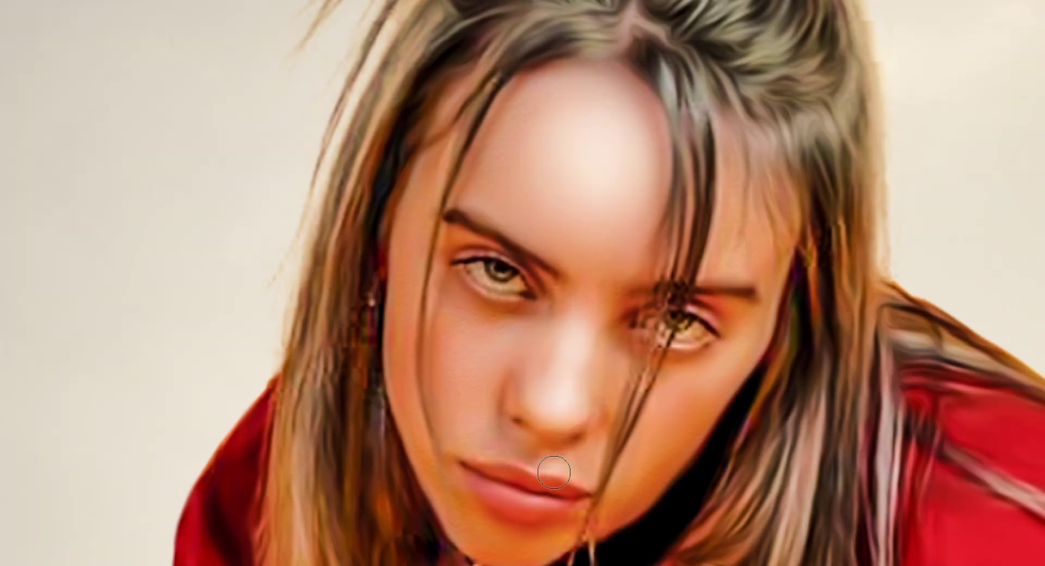
pyautogui.moveTo(566, 452); pyautogui.dragTo(495, 490)
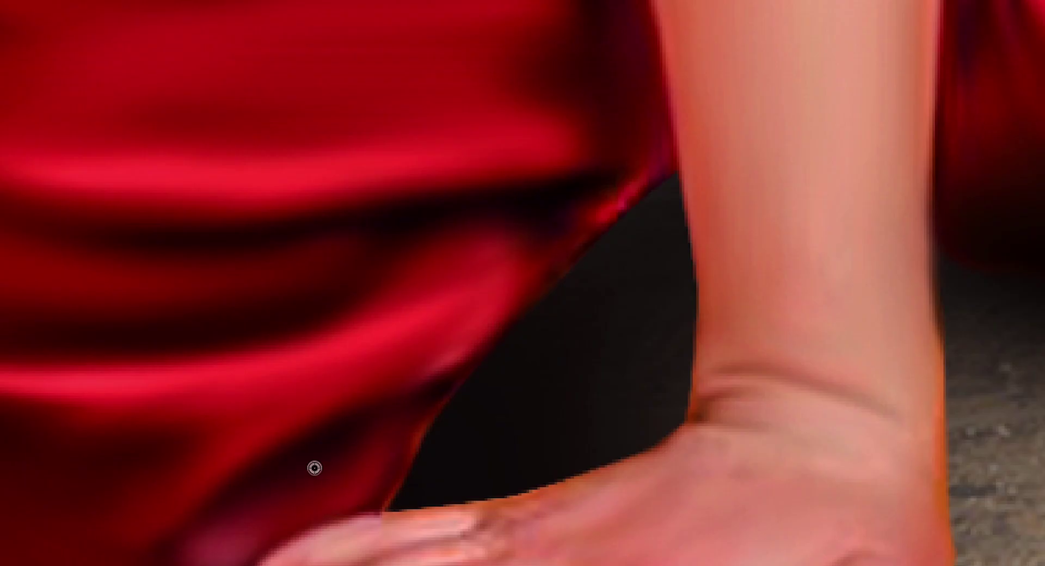
# Burn darker folds into the lower-left trouser leg
pyautogui.moveTo(314, 468); pyautogui.dragTo(315, 507)
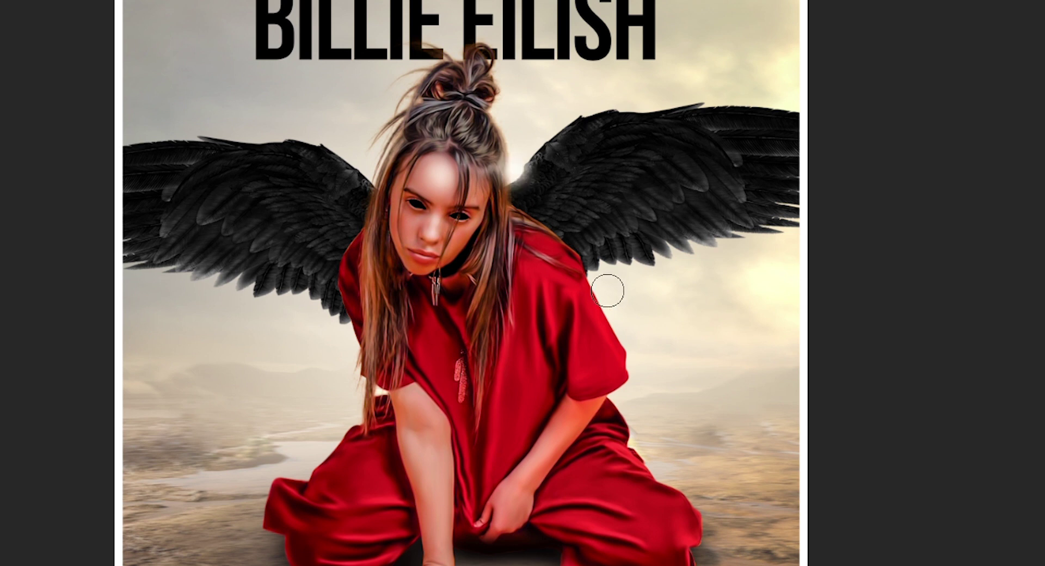
# Dab soft white glow spots around the arms, sleeve and under the left wing
pyautogui.click(601, 278)
pyautogui.click(340, 343)
pyautogui.click(373, 394)
pyautogui.click(611, 308)
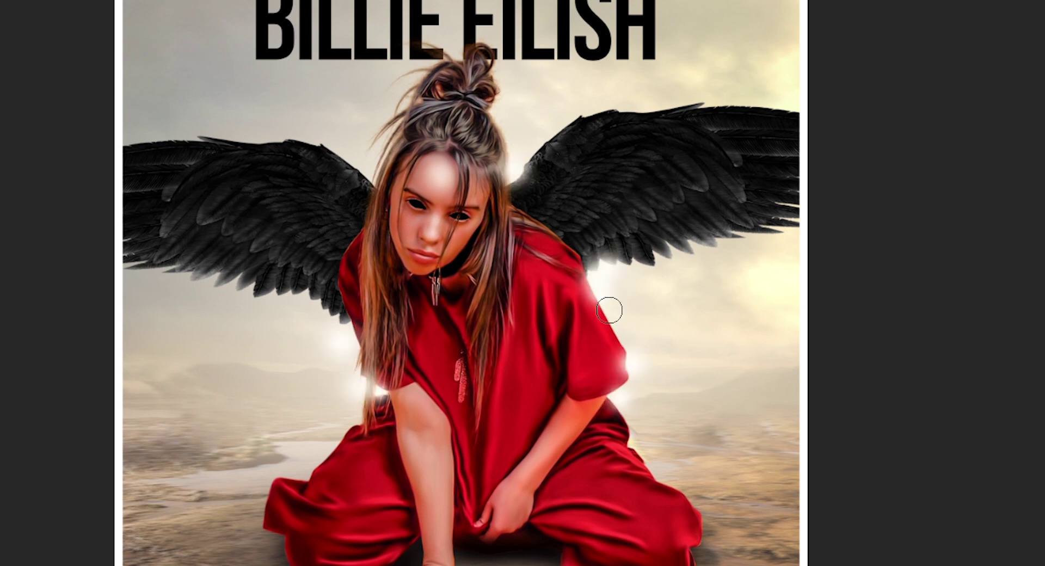
pyautogui.click(364, 381)
pyautogui.click(321, 317)
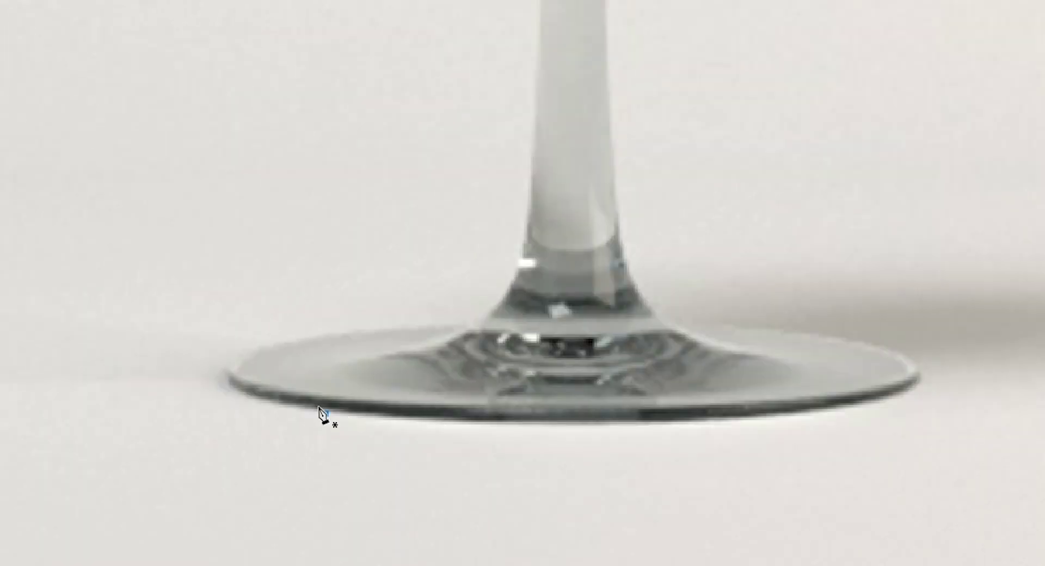
# Trace the wine glass with the Pen from its foot, up the stem and bowl, around the rim
pyautogui.moveTo(827, 407); pyautogui.dragTo(886, 397)
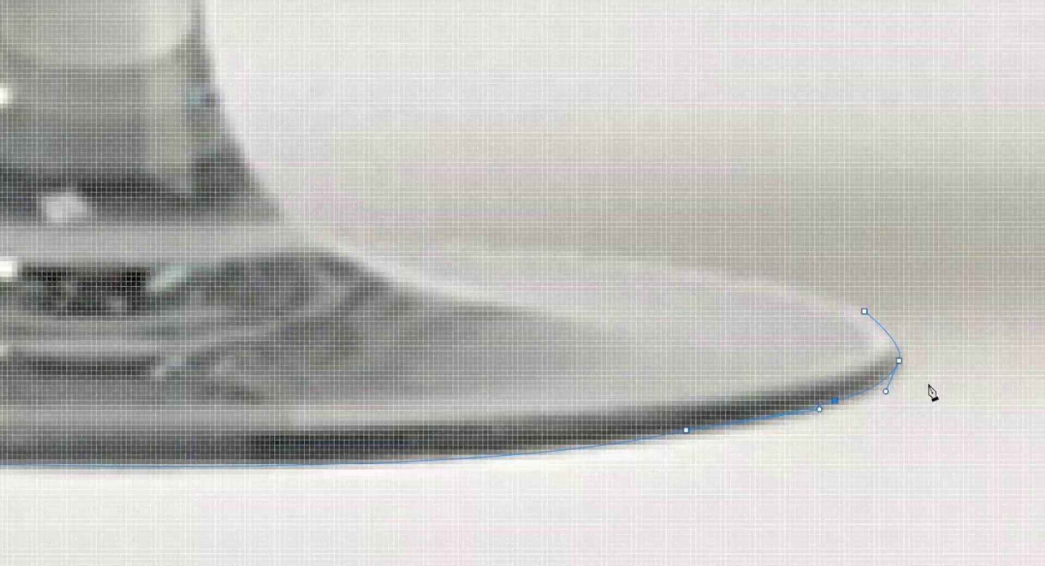
pyautogui.moveTo(497, 276); pyautogui.dragTo(719, 289)
pyautogui.moveTo(380, 77); pyautogui.dragTo(408, 203)
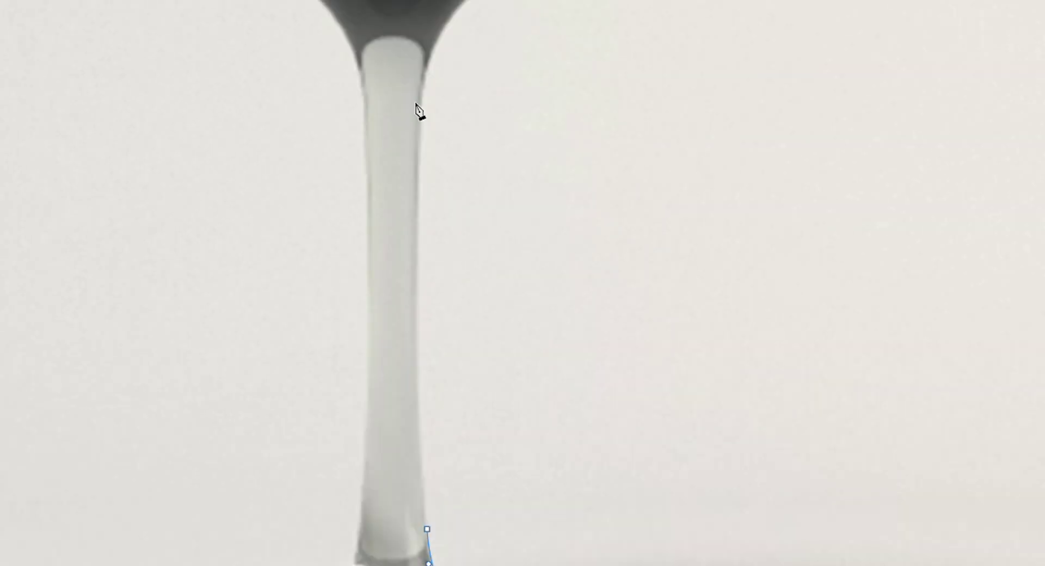
pyautogui.click(419, 112)
pyautogui.moveTo(469, 267); pyautogui.dragTo(440, 288)
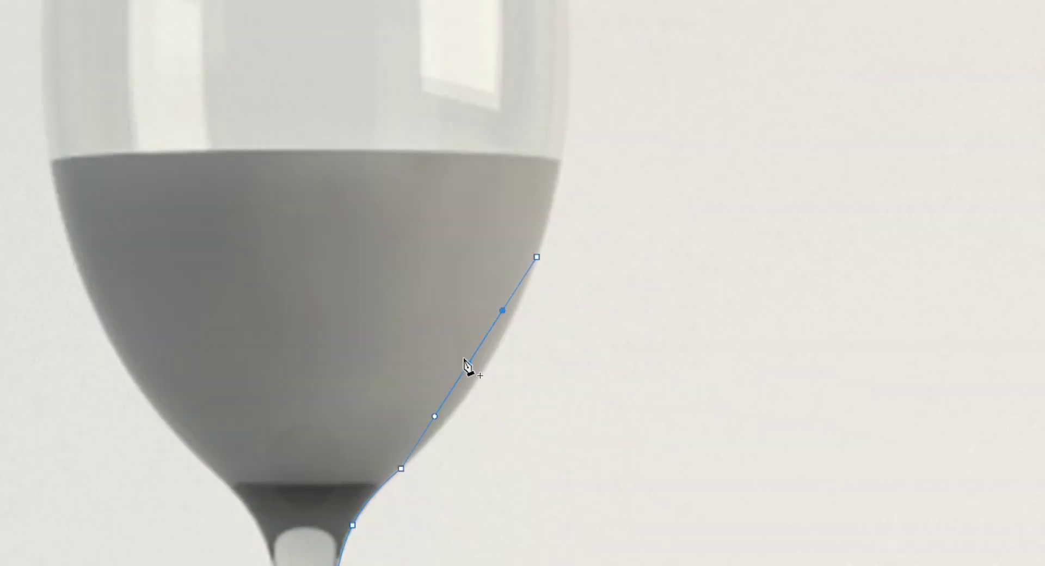
pyautogui.click(534, 133)
pyautogui.click(562, 182)
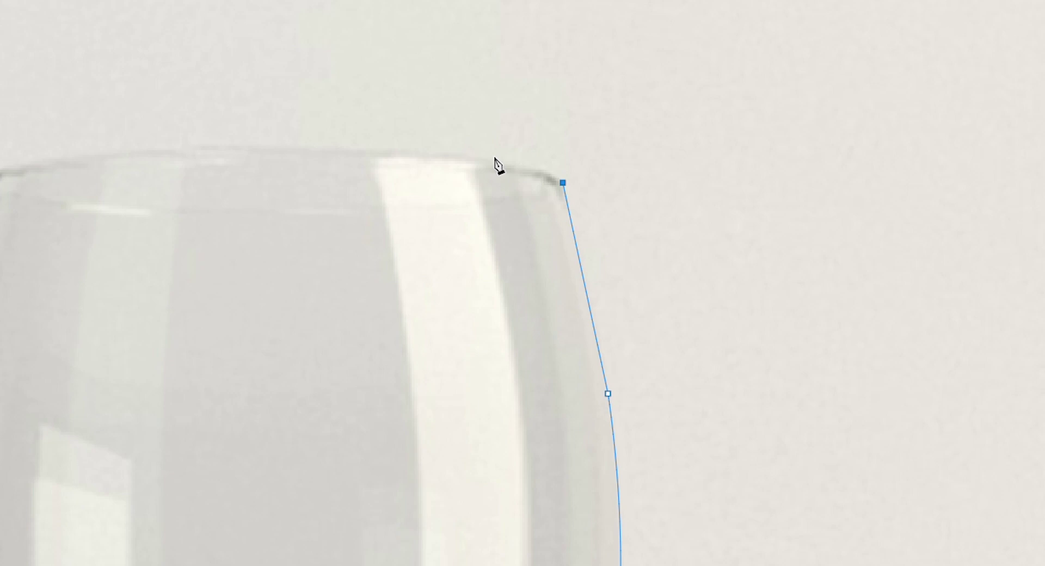
pyautogui.click(113, 155)
pyautogui.click(77, 501)
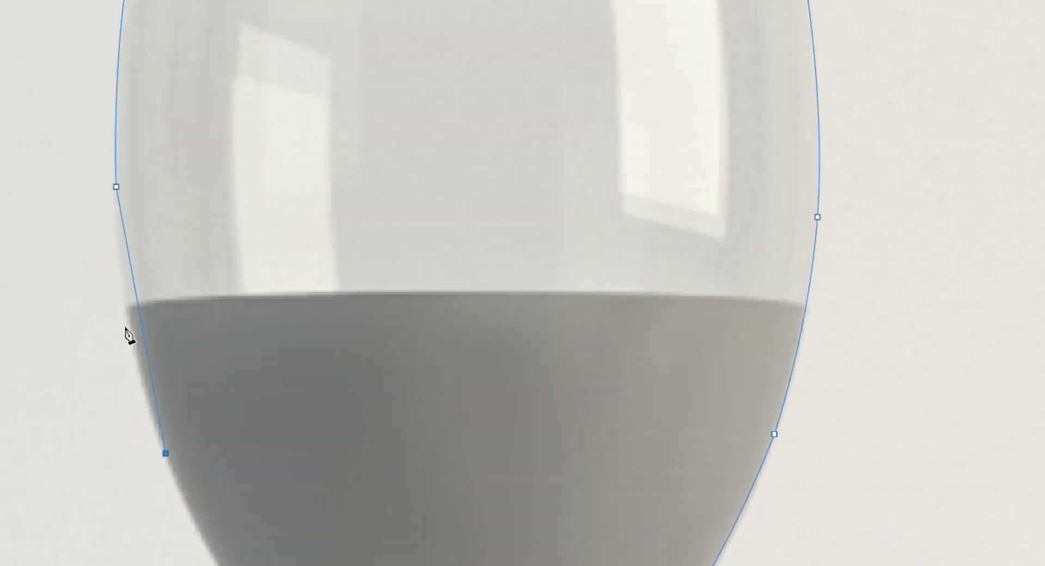
pyautogui.click(186, 322)
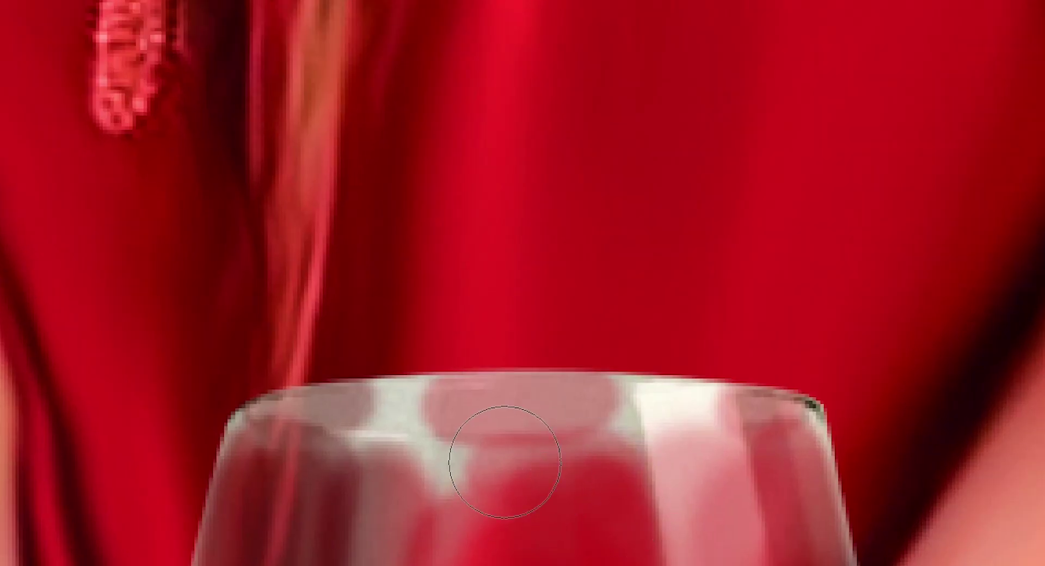
# Paint redder tones along the wine glass rim
pyautogui.moveTo(422, 415); pyautogui.dragTo(622, 424)
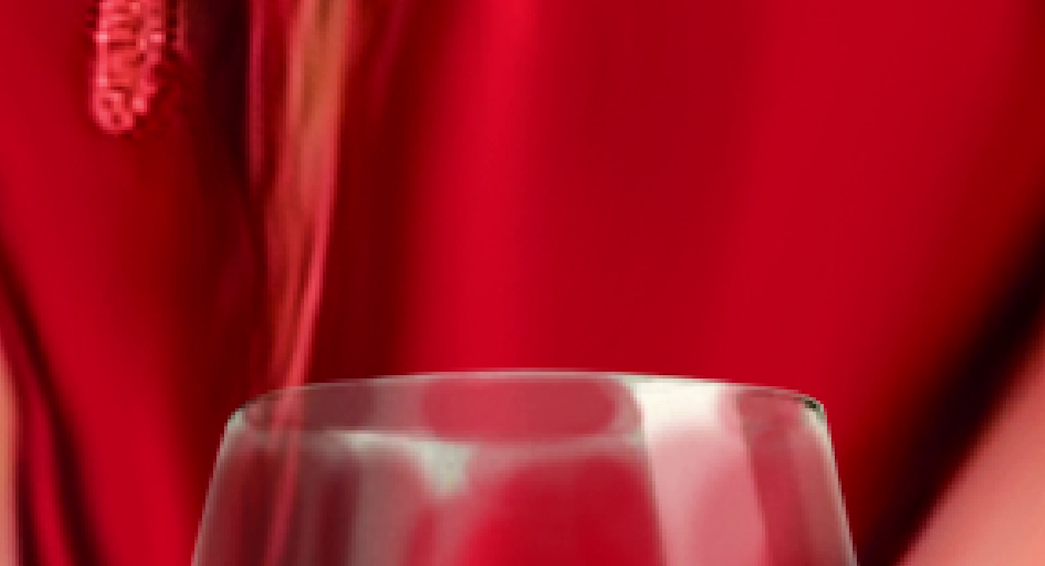
pyautogui.scroll(-2, 308, 485)
pyautogui.scroll(-1, 295, 499)
pyautogui.scroll(-1, 295, 499)
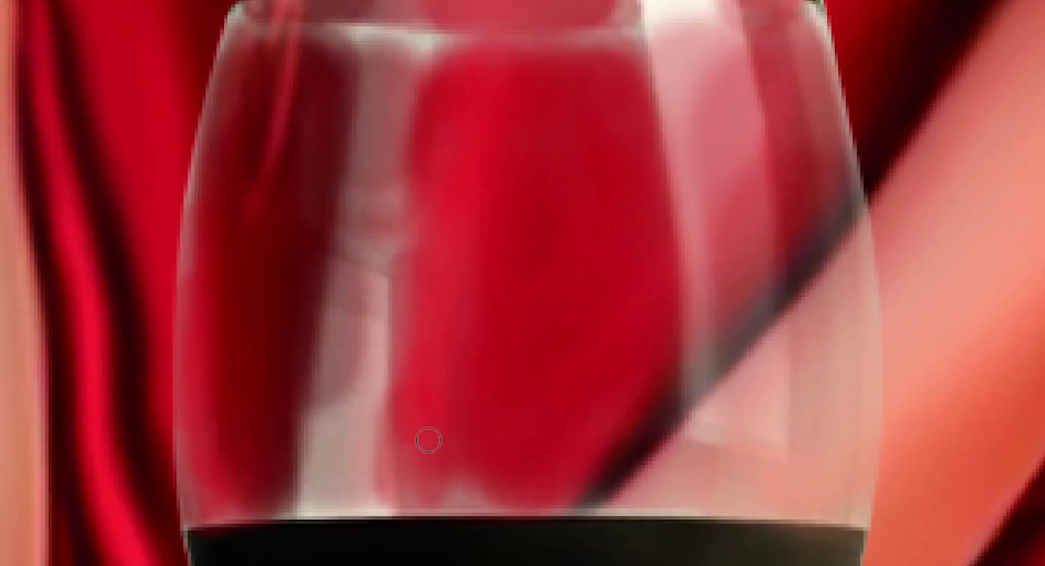
# Paint bright white reflection strips down the glass bowl, strengthening the lower left strip
pyautogui.moveTo(335, 471)
pyautogui.mouseDown()
pyautogui.moveTo(754, 268)
pyautogui.moveTo(709, 110)
pyautogui.mouseUp()
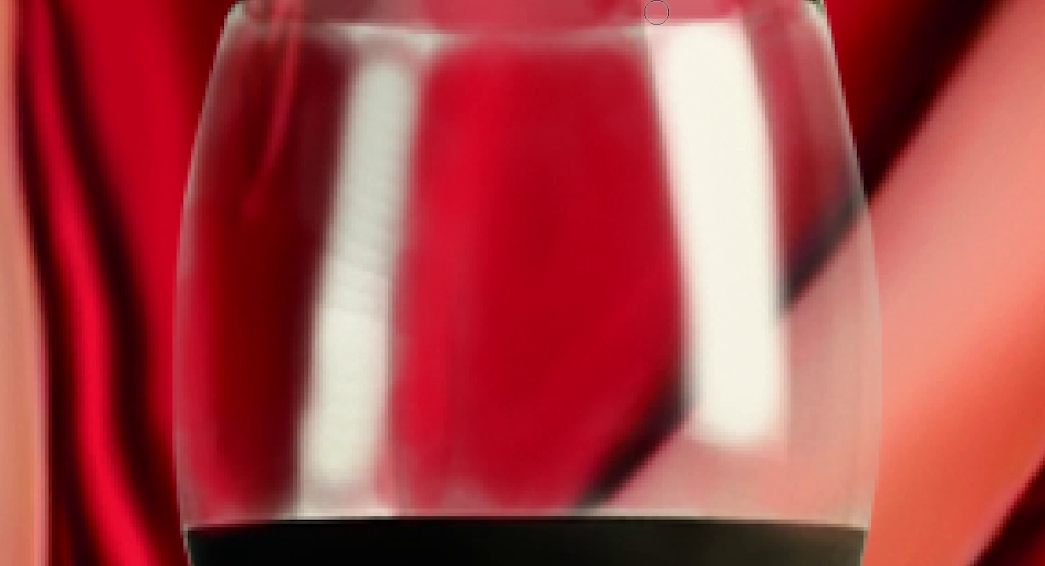
pyautogui.moveTo(374, 326); pyautogui.dragTo(366, 501)
pyautogui.press('[')
pyautogui.press('[')
pyautogui.press('[')
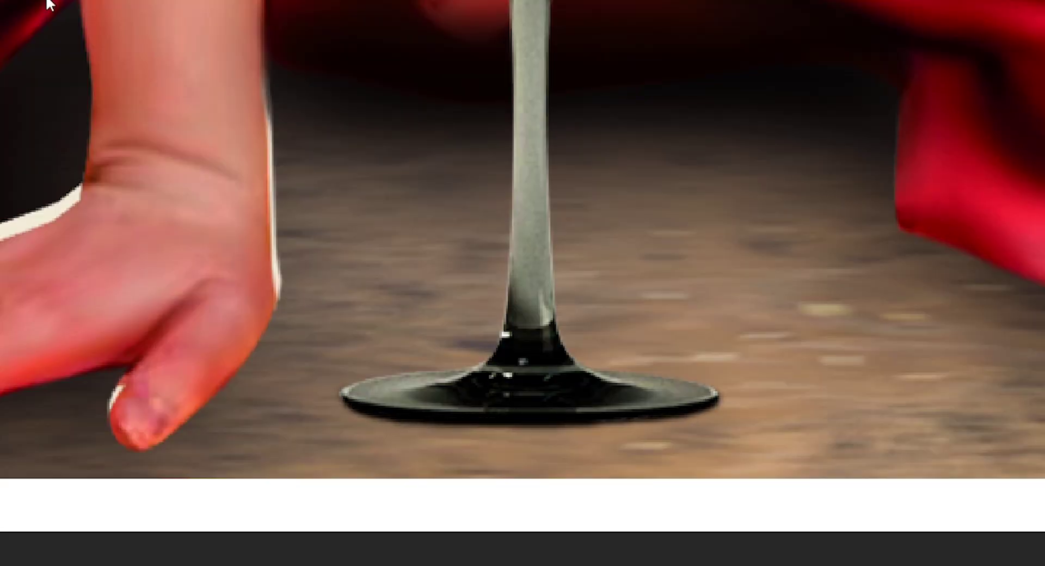
# Brush a dark soft contact shadow on the ground beneath the wine glass foot
pyautogui.moveTo(383, 419)
pyautogui.mouseDown()
pyautogui.moveTo(552, 426)
pyautogui.moveTo(713, 411)
pyautogui.mouseUp()
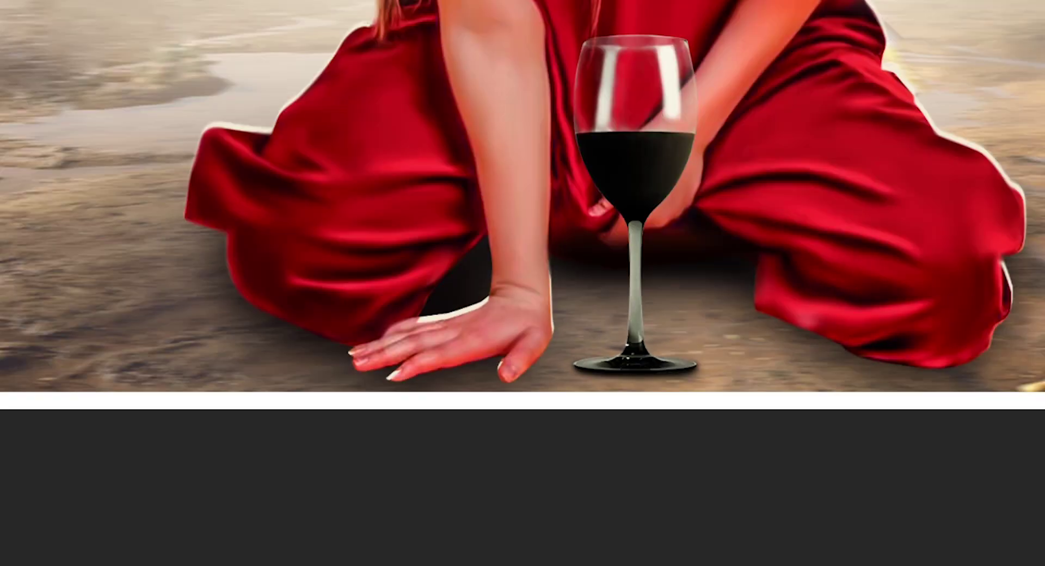